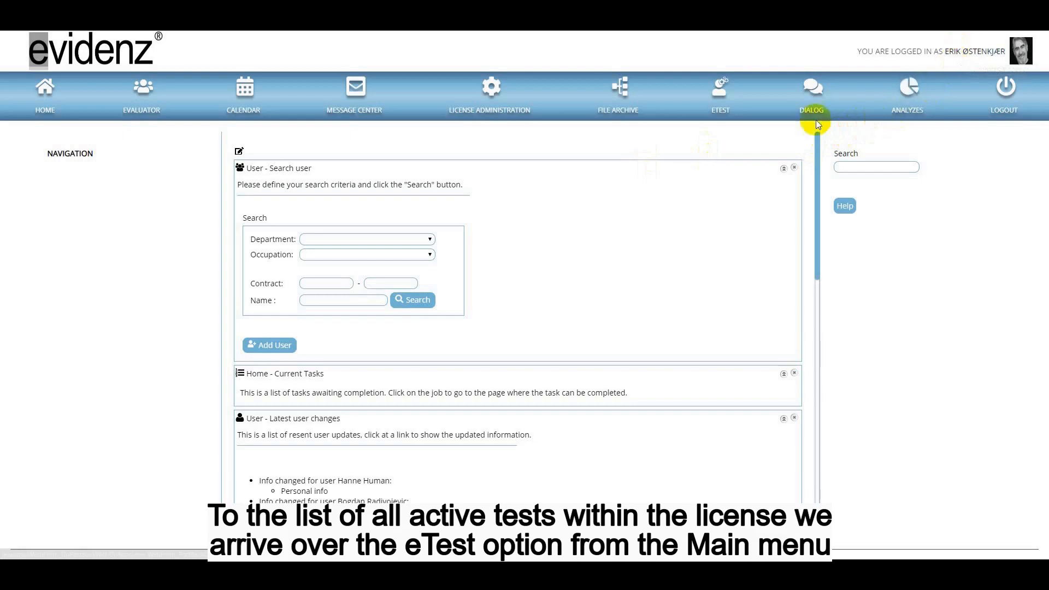
- Open the MENTAL TEST template from eTest test management and try to unlock it, declining the confirmation
left_click(721, 102)
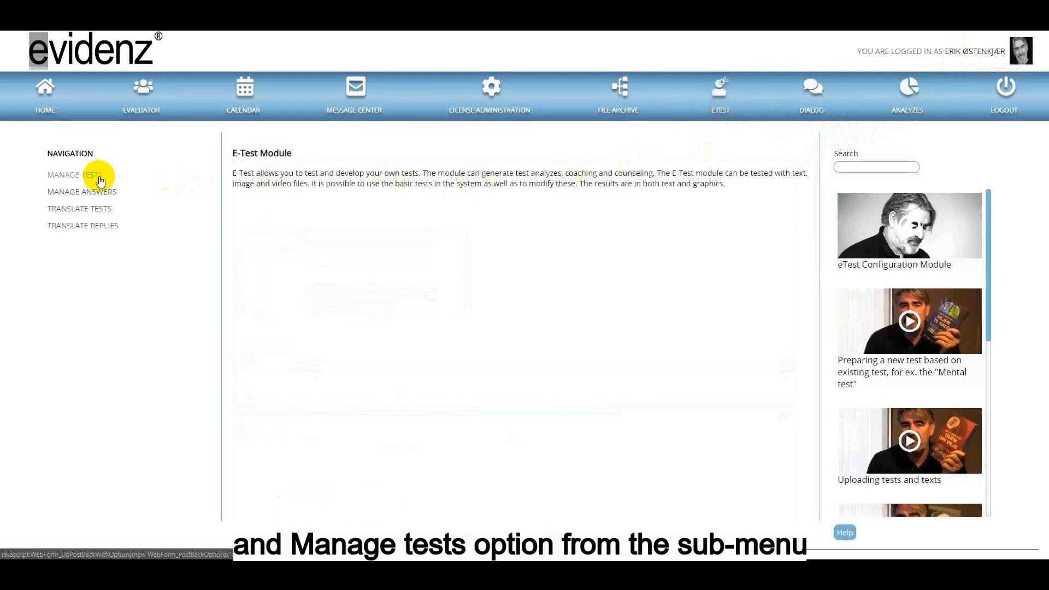
left_click(101, 179)
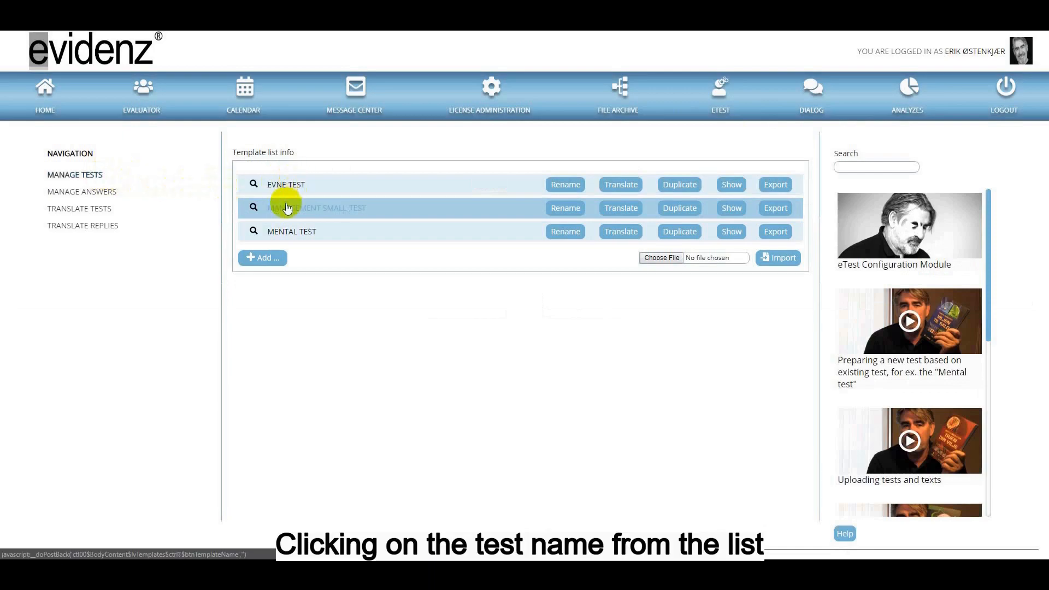
left_click(285, 232)
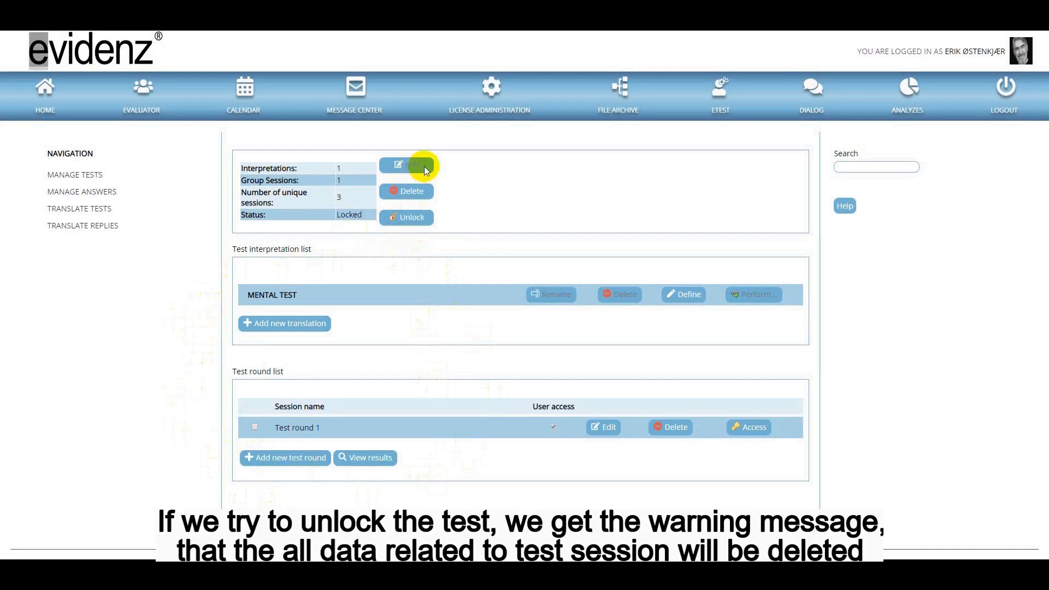
left_click(414, 219)
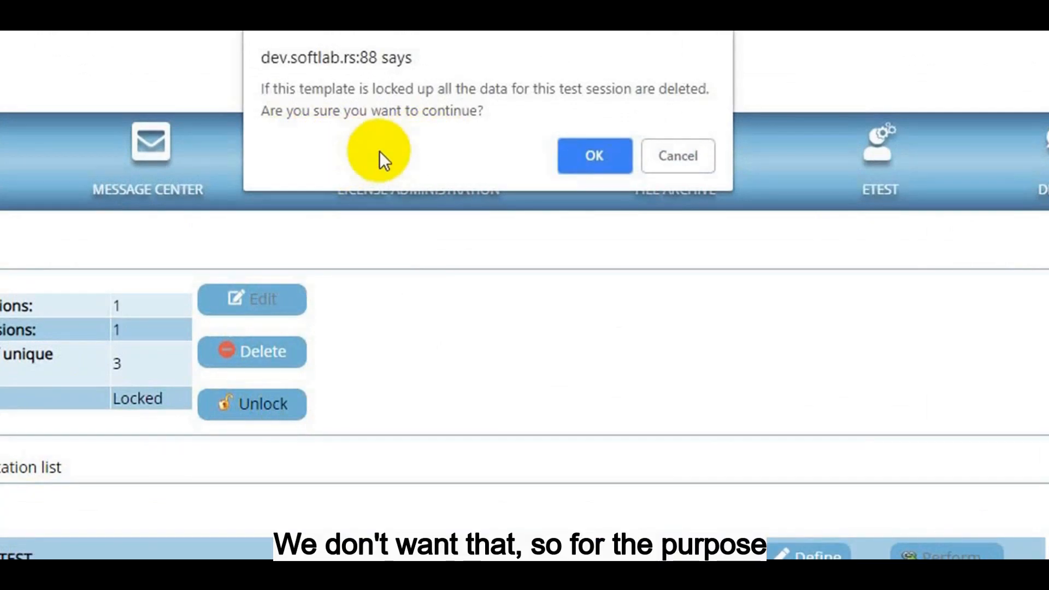
left_click(691, 160)
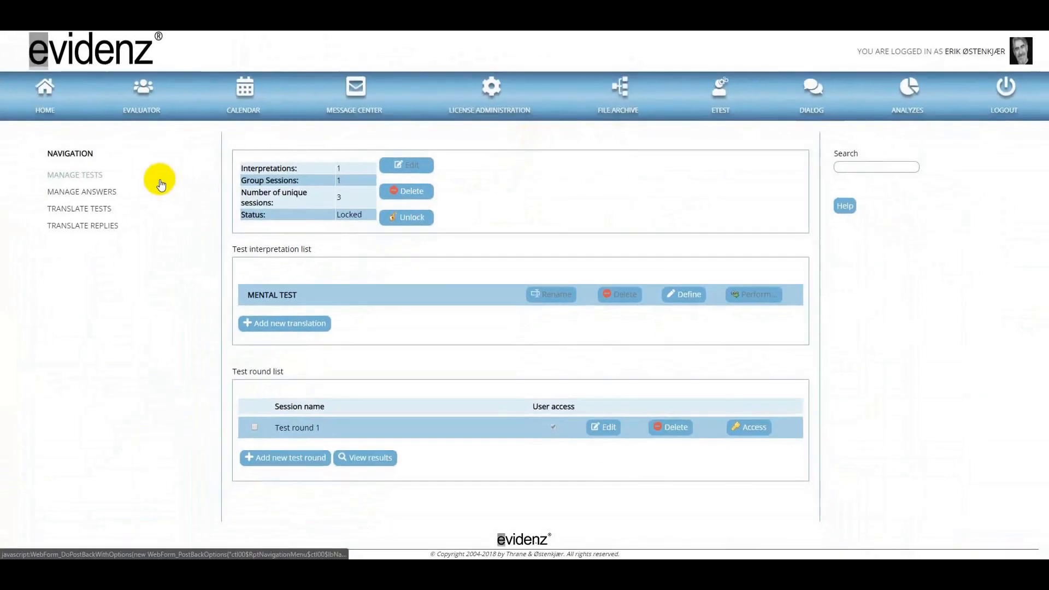
- Duplicate the MENTAL TEST template in the test list and open the duplicate's structure for editing
left_click(77, 175)
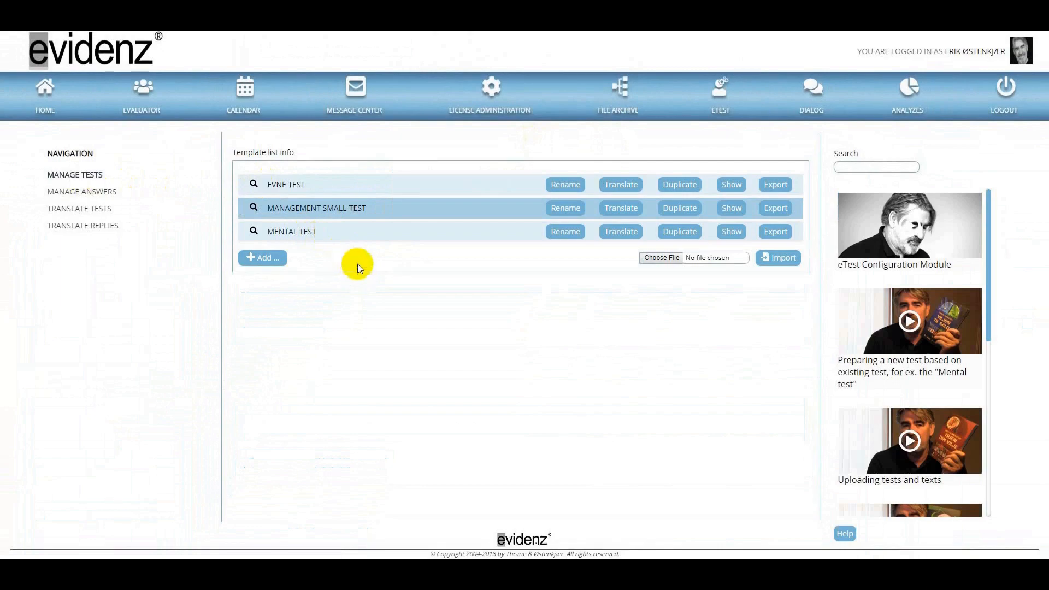
left_click(672, 234)
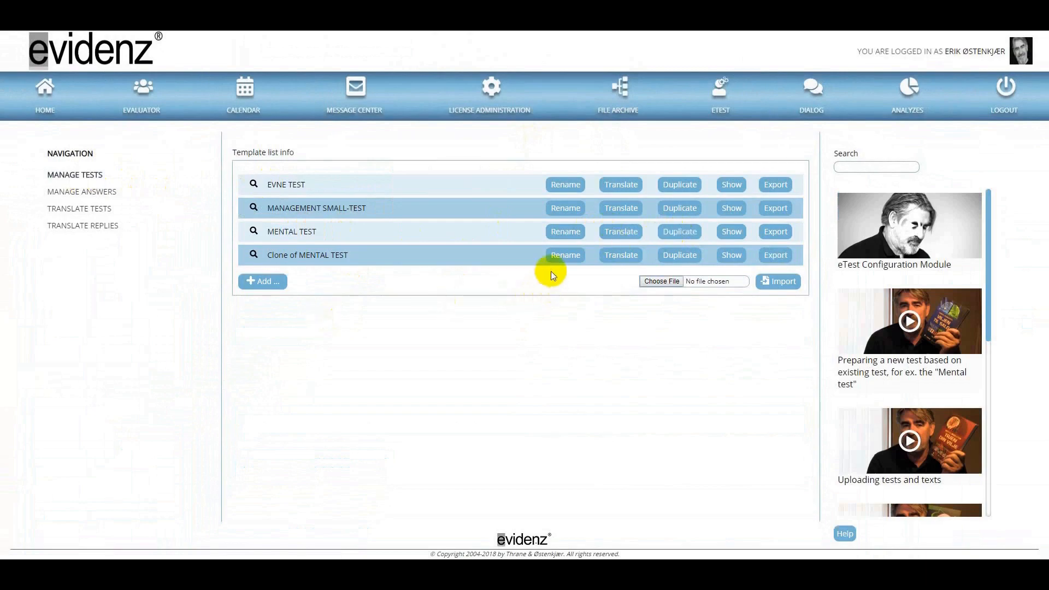
left_click(339, 255)
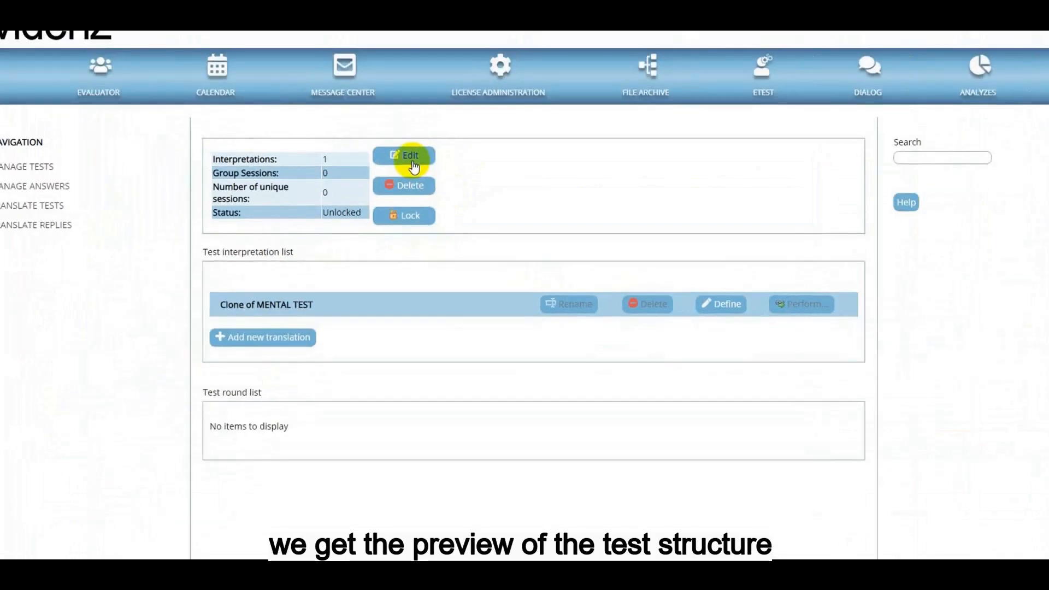
left_click(398, 112)
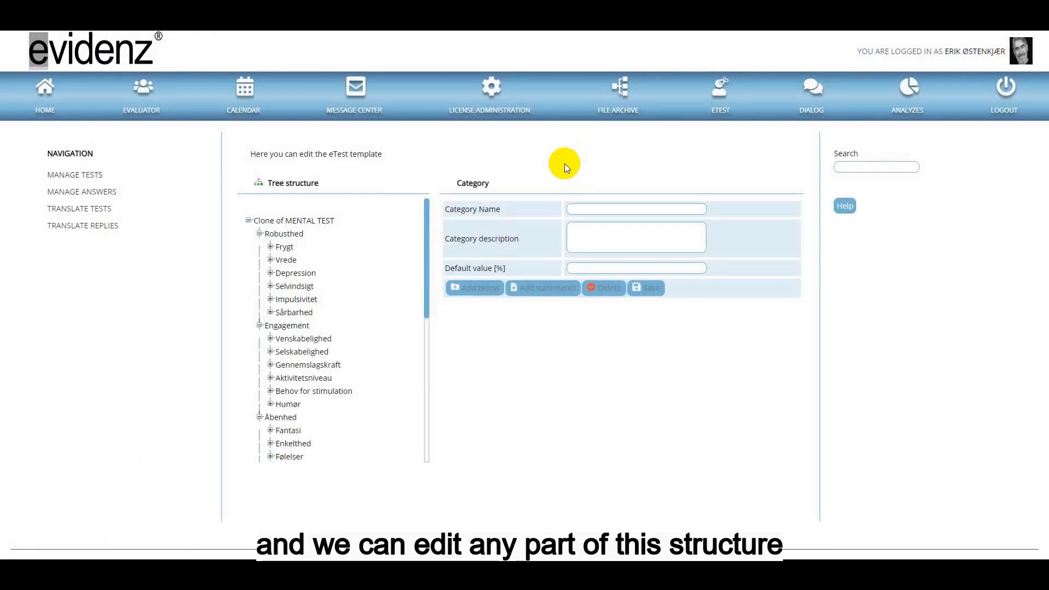
- Rename the root category of the duplicated test to "Copy of MENTAL TEST" and save it
left_click(315, 224)
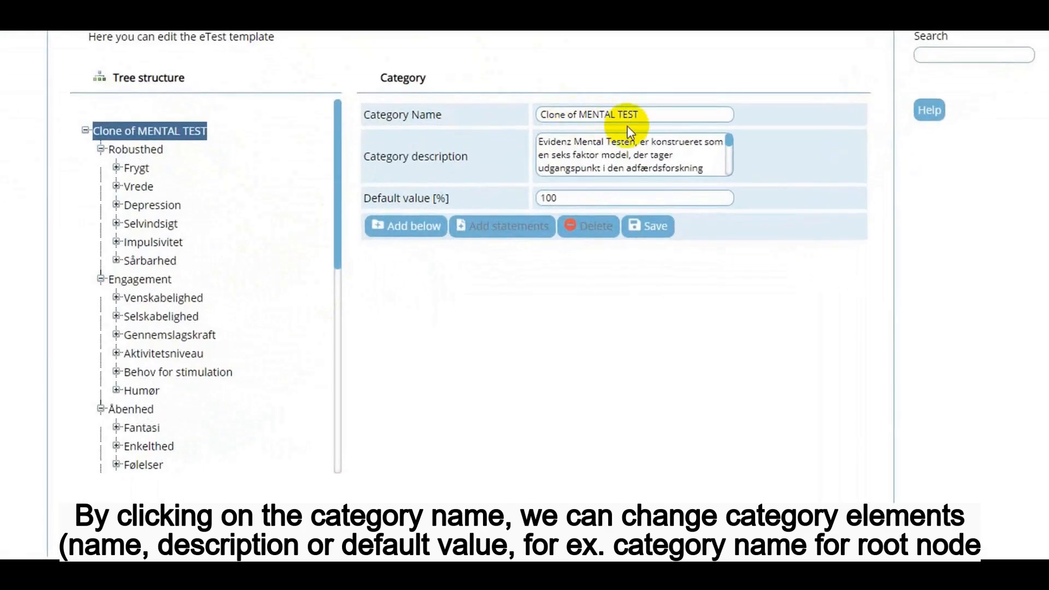
left_click(564, 113)
left_click_drag(564, 113, 459, 111)
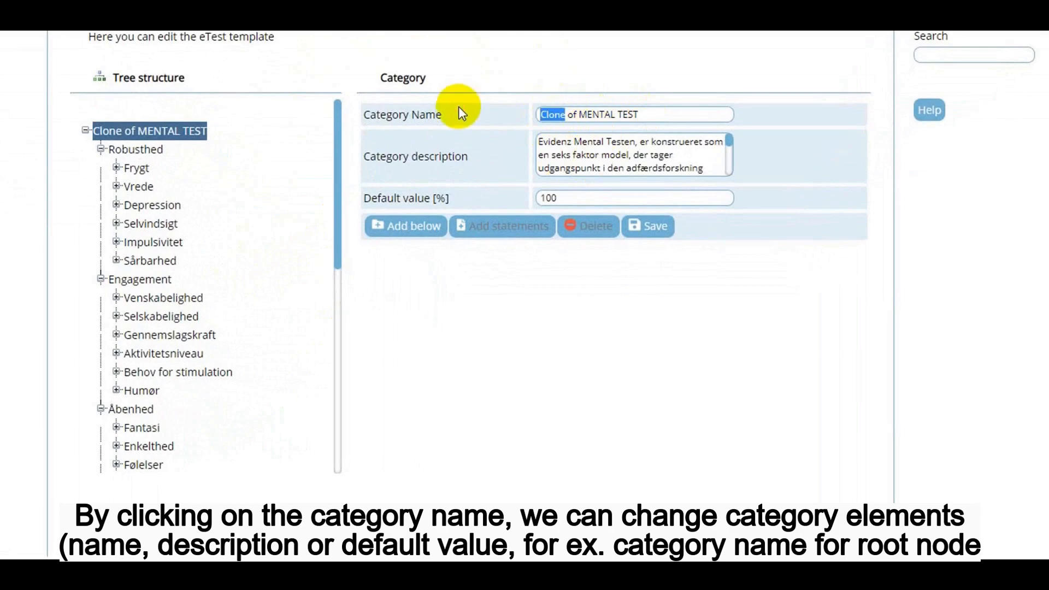
type("Copy")
key("BackSpace")
type("y")
left_click(665, 229)
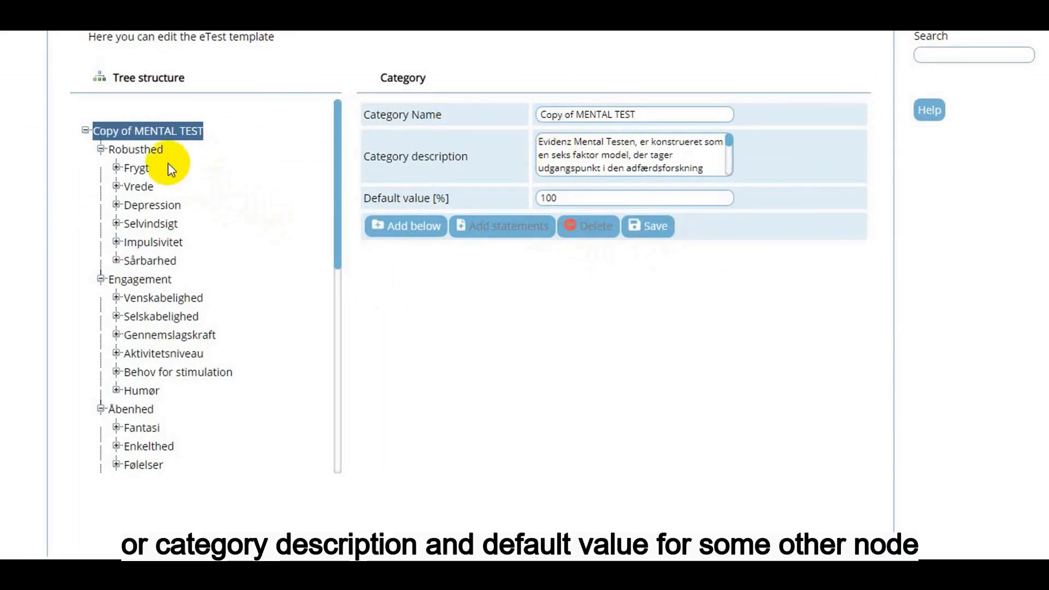
- Give the Frygt category under Robusthed the description "Frygt desc" and save it
left_click(137, 169)
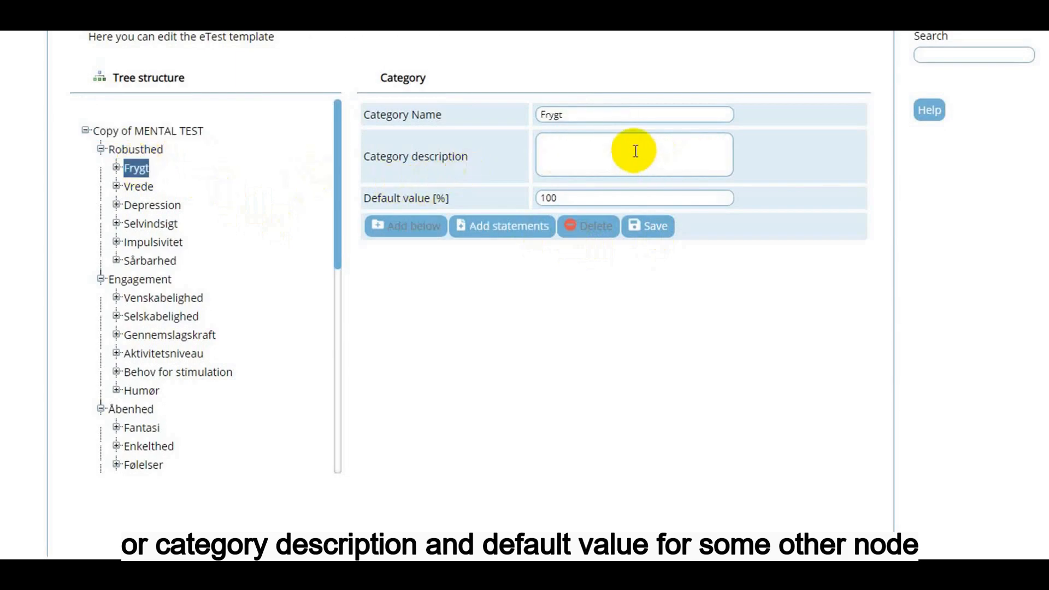
type("Frygt desc")
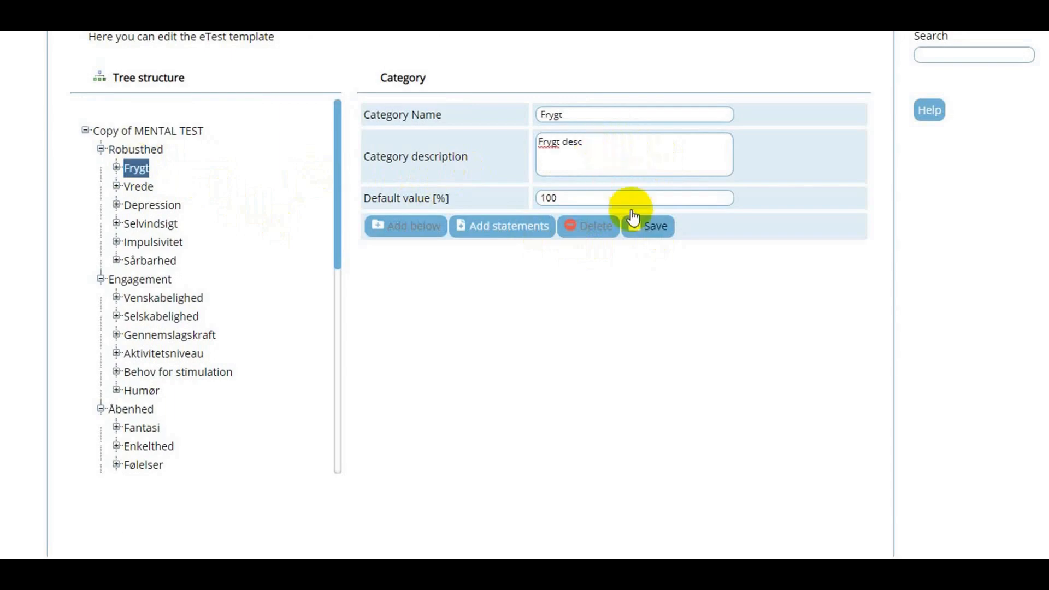
left_click(646, 236)
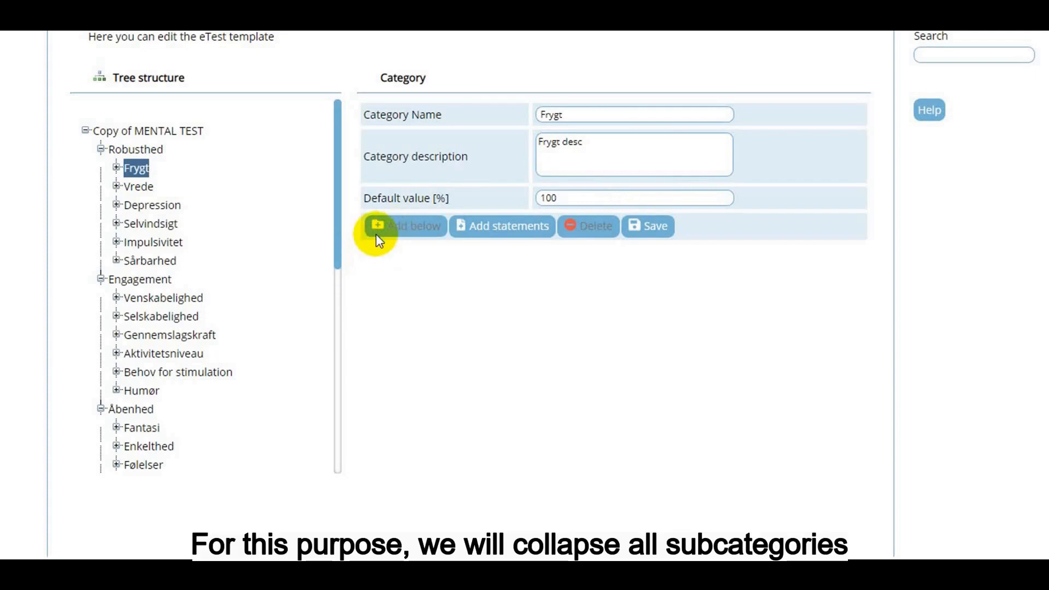
- Collapse all six main categories in the tree, from Robusthed to Resultatorienteret
left_click(101, 149)
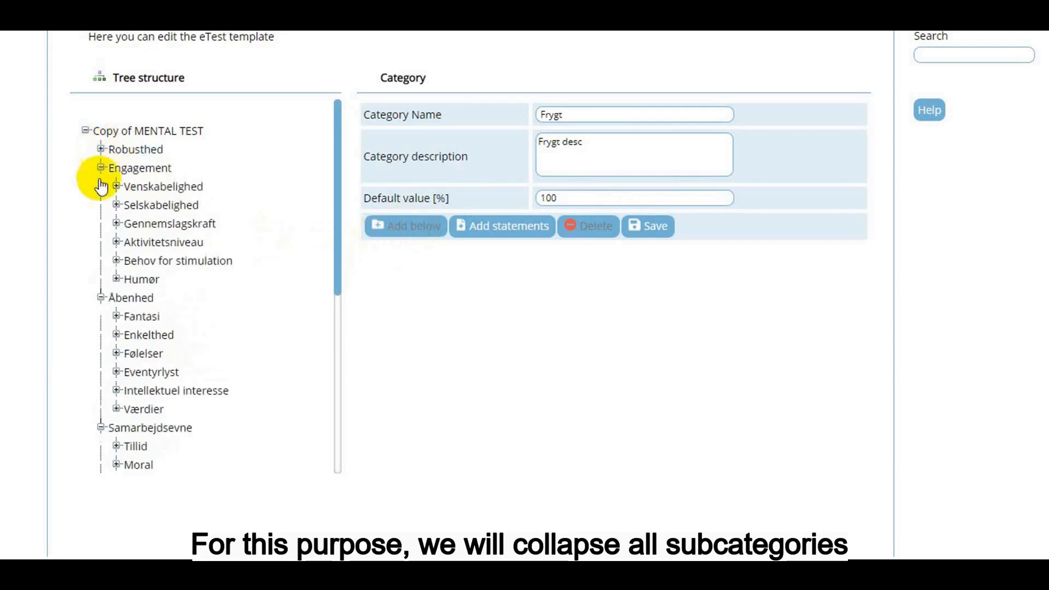
left_click(101, 168)
left_click(101, 187)
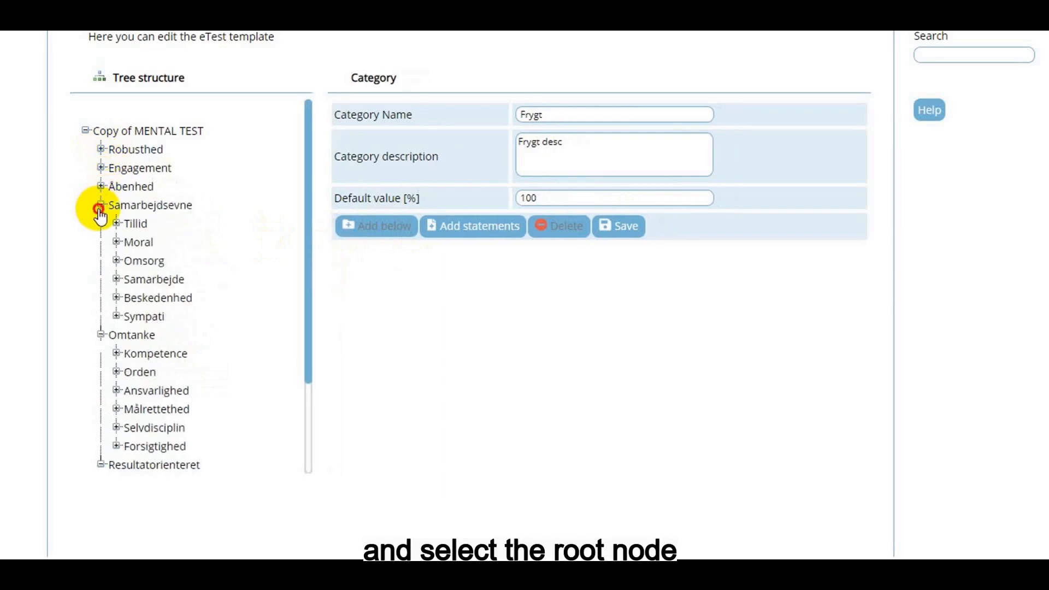
left_click(100, 205)
left_click(100, 223)
left_click(100, 242)
- Add a category named "Category 1" with description "Some desc" below the root node and save it
left_click(123, 133)
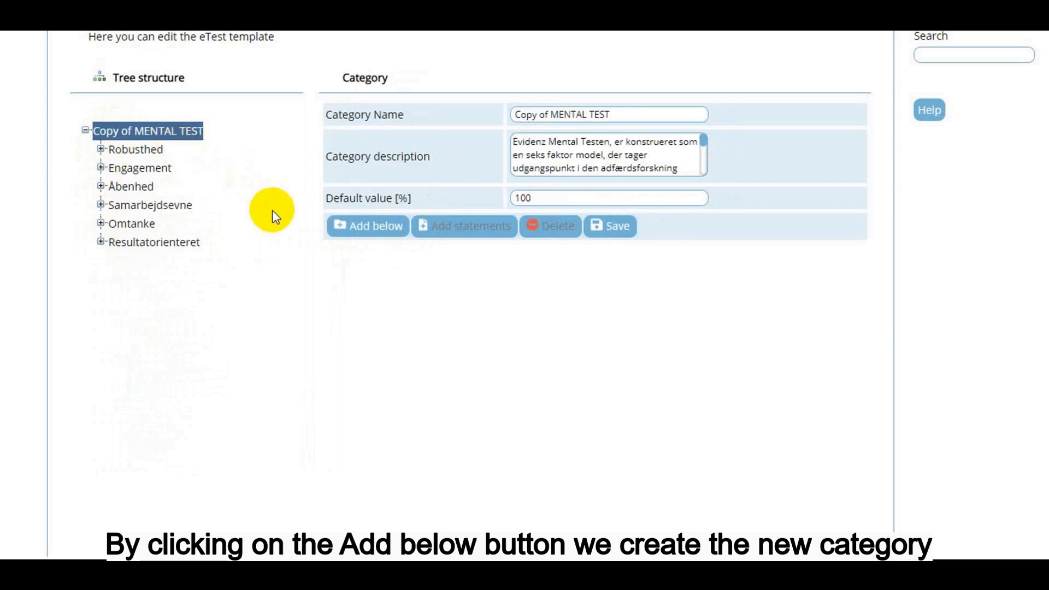
left_click(362, 230)
left_click(559, 118)
type("Category 1")
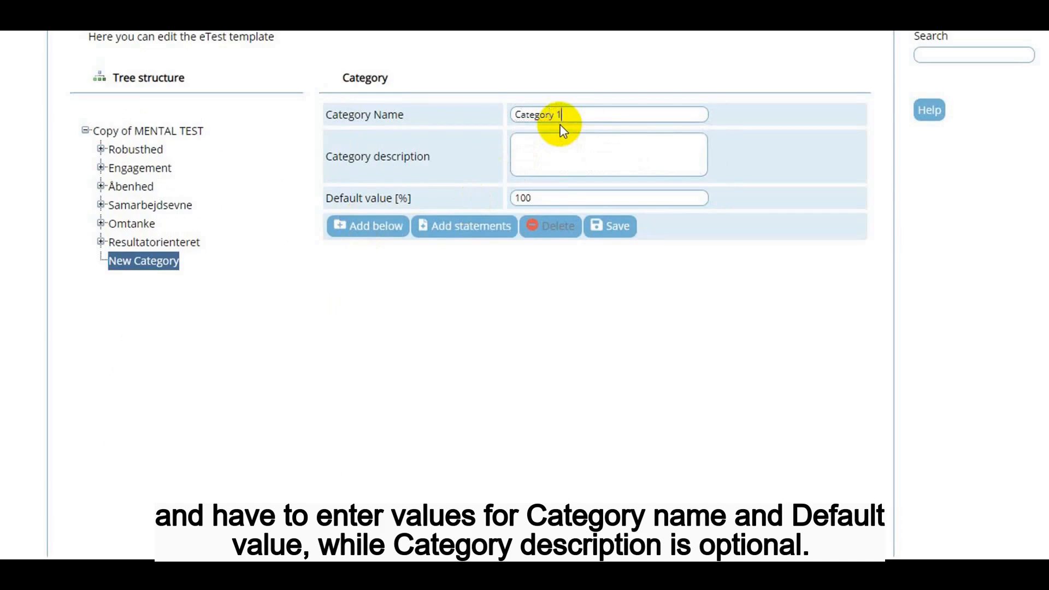
type("Some")
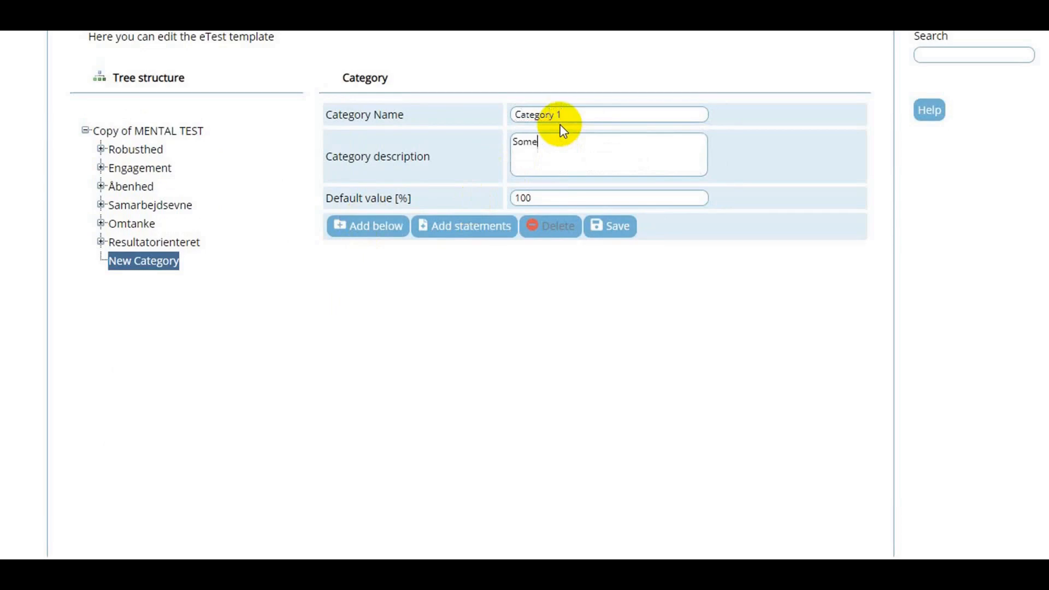
type(" desc")
left_click(609, 229)
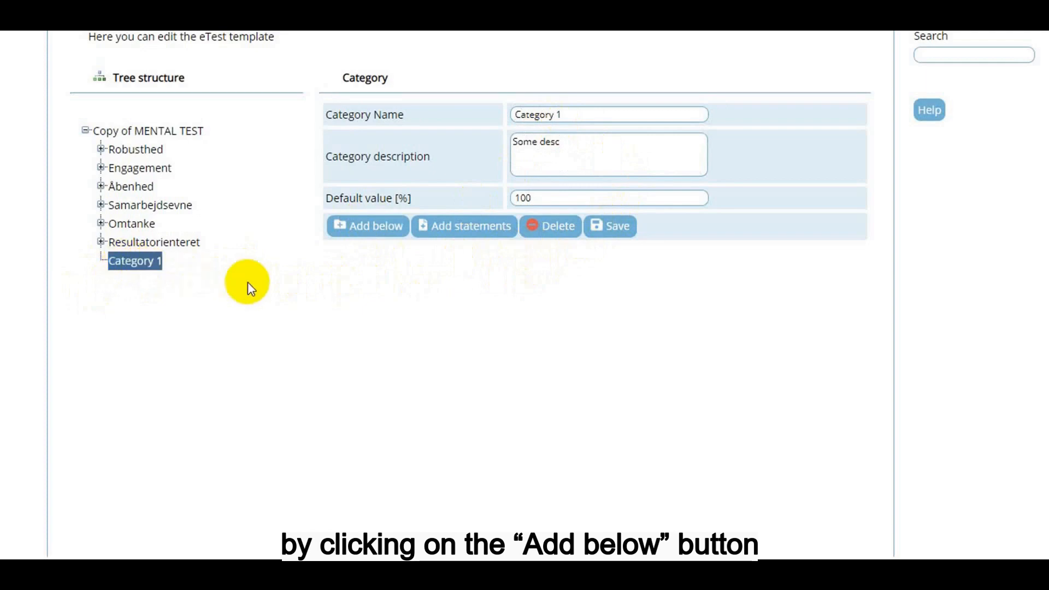
- Add a subcategory named "New subcat" with description "desc" below Category 1, save it and expand Category 1
left_click(377, 239)
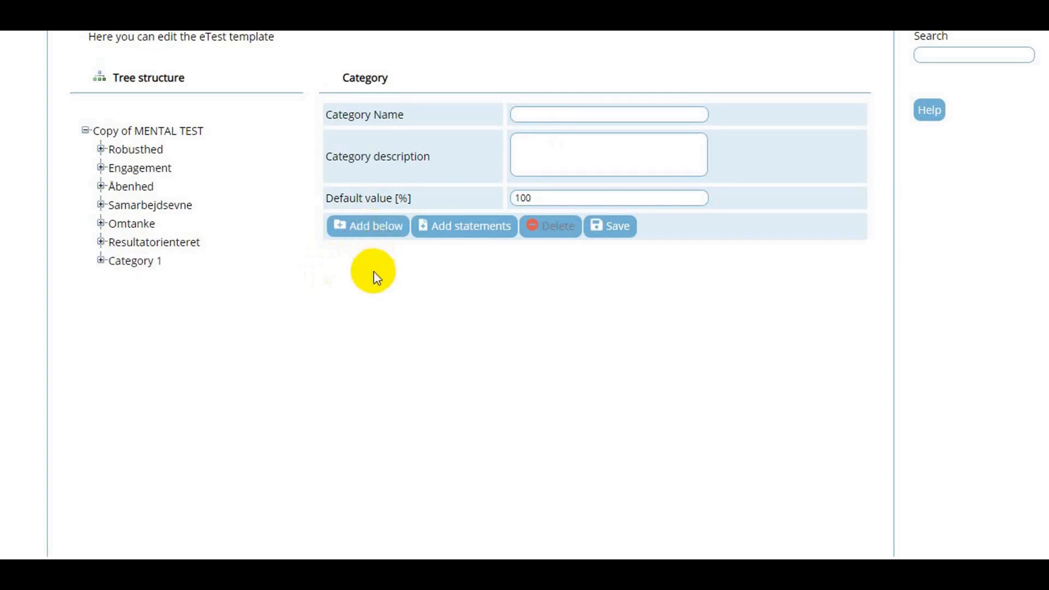
type("New subcat")
left_click(562, 163)
type("desc")
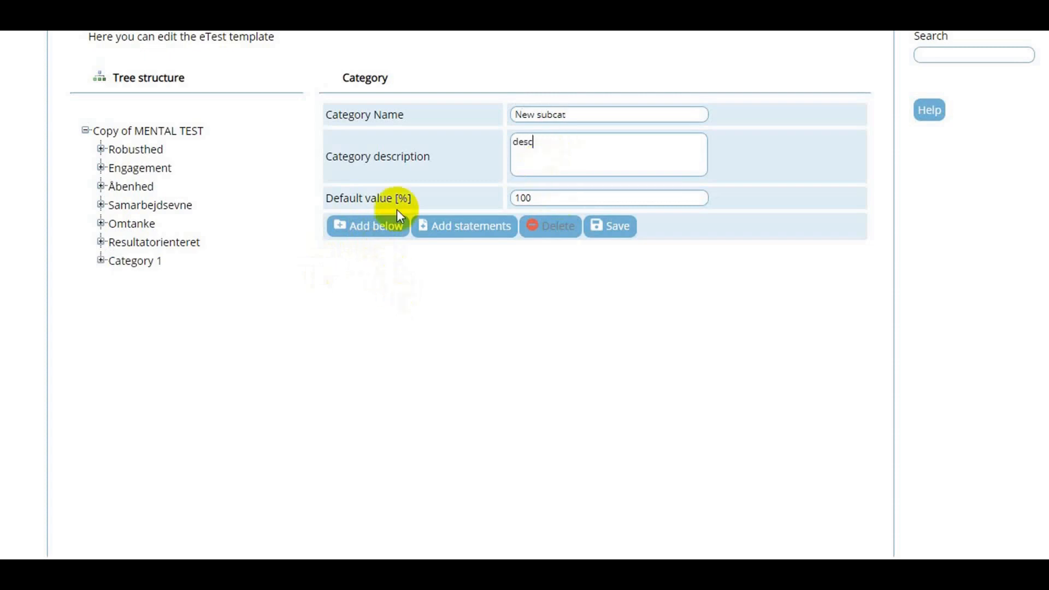
left_click(609, 226)
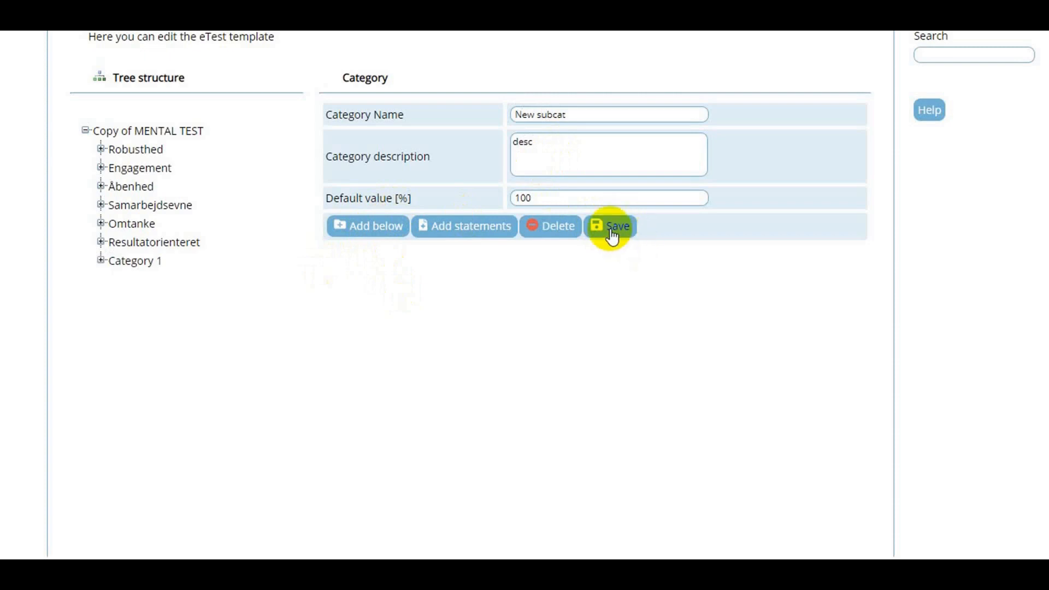
left_click(100, 261)
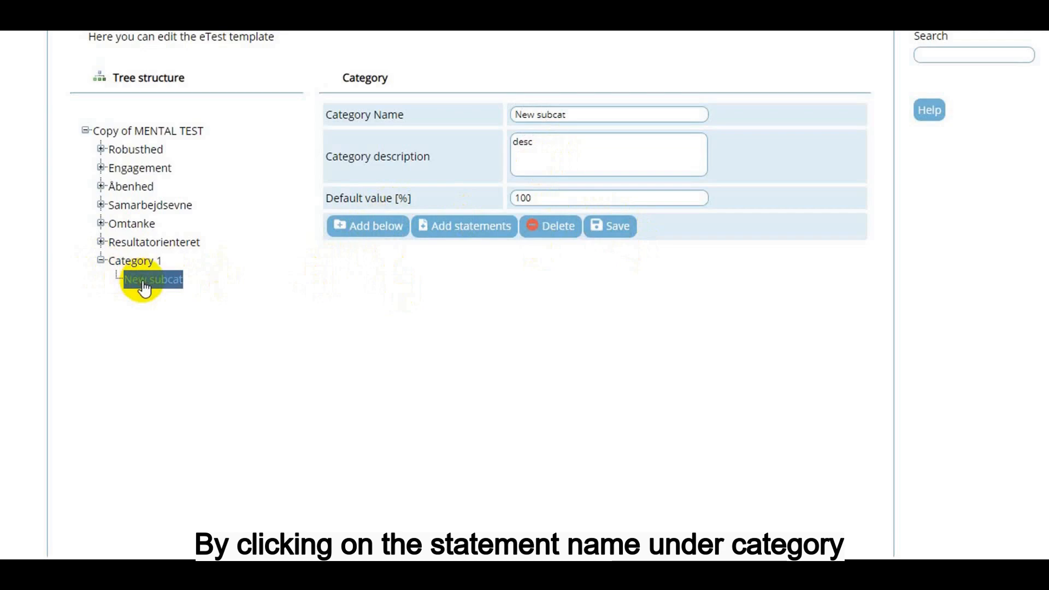
- Open statement 1 of Frygt under Robusthed and move its reply "Meget enig" down one place
left_click(107, 152)
left_click(116, 168)
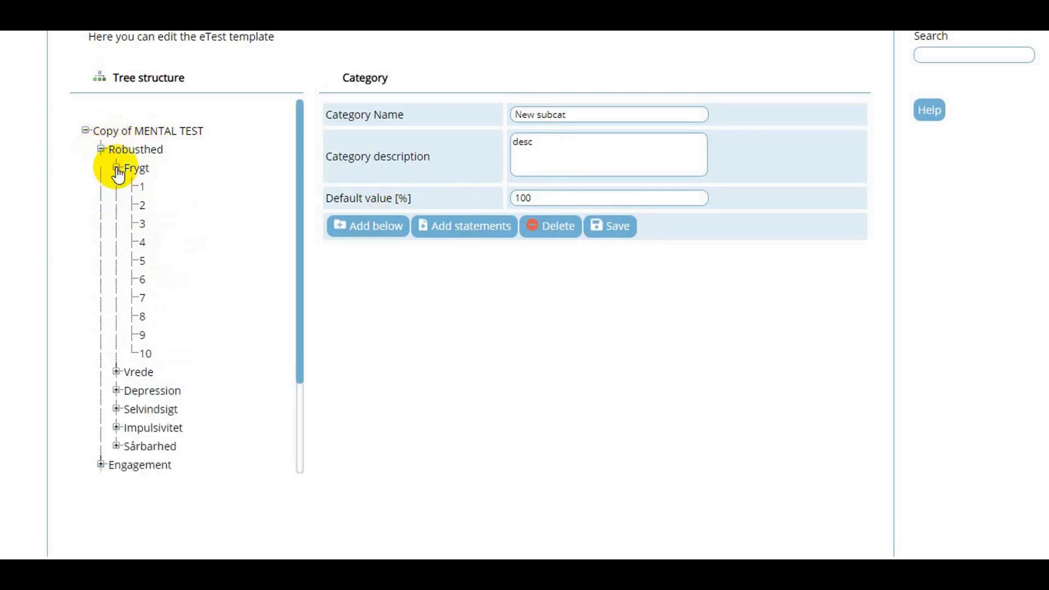
left_click(142, 188)
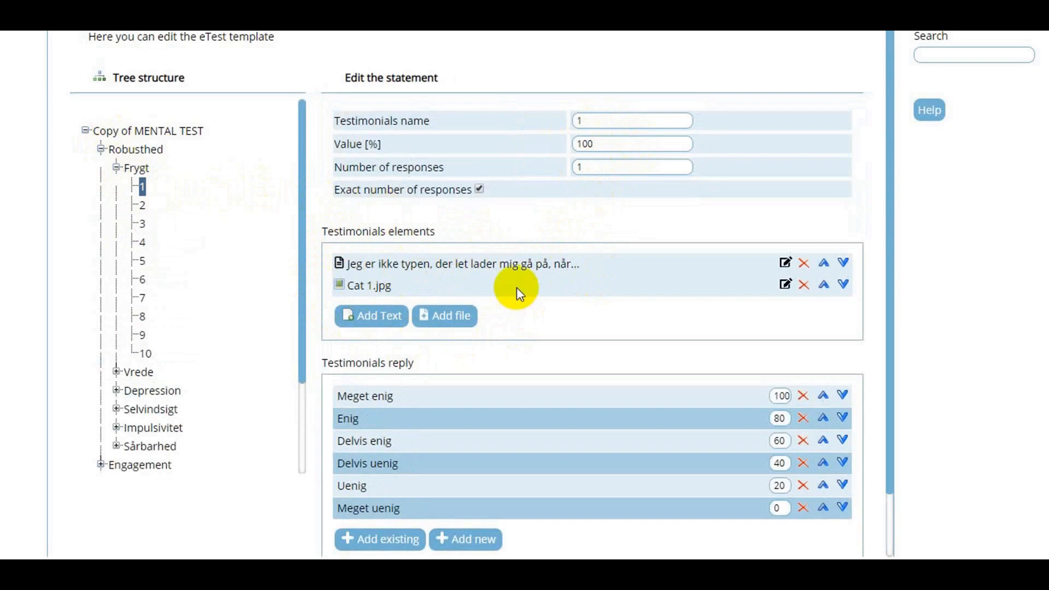
scroll(516, 287, "down", 1)
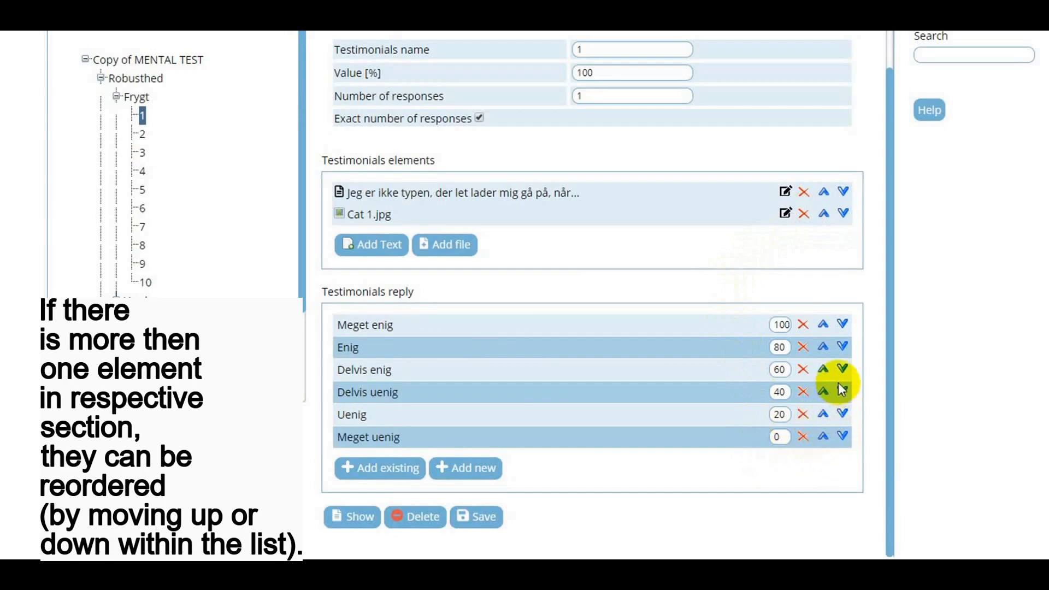
left_click(844, 325)
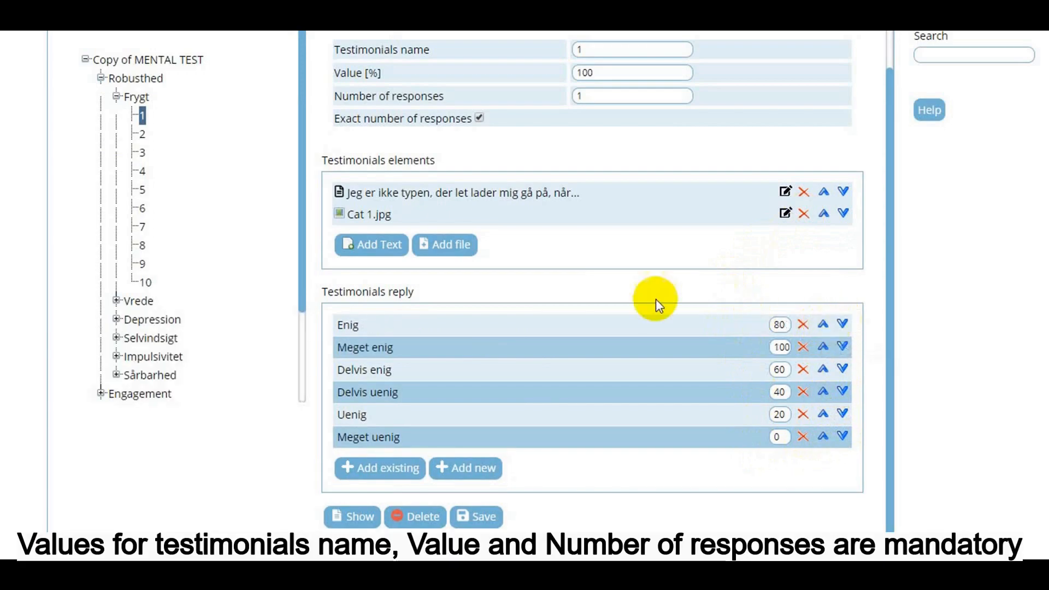
left_click(616, 54)
left_click(618, 70)
left_click(614, 96)
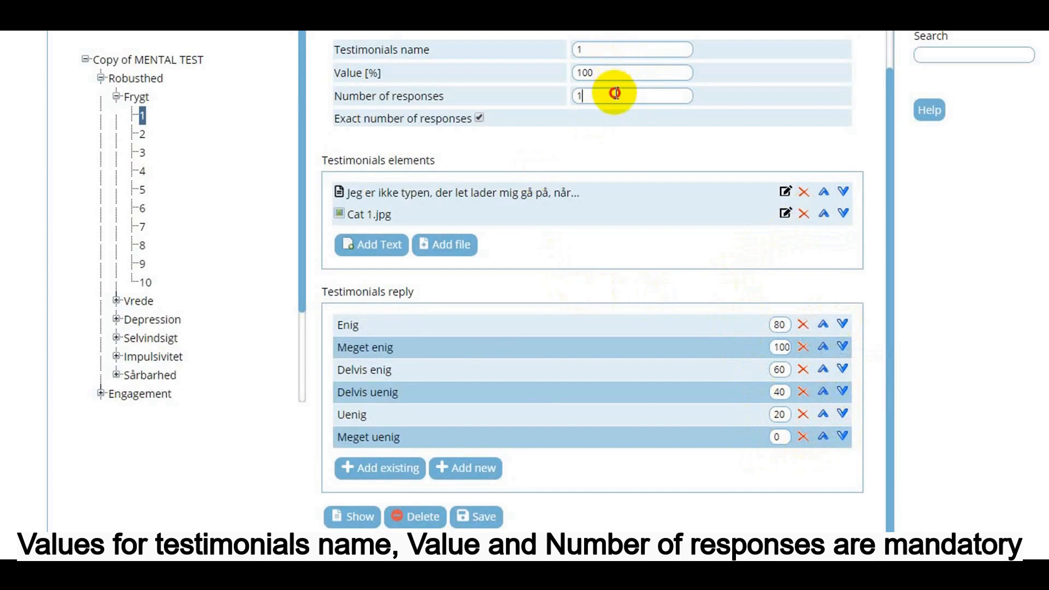
left_click(618, 141)
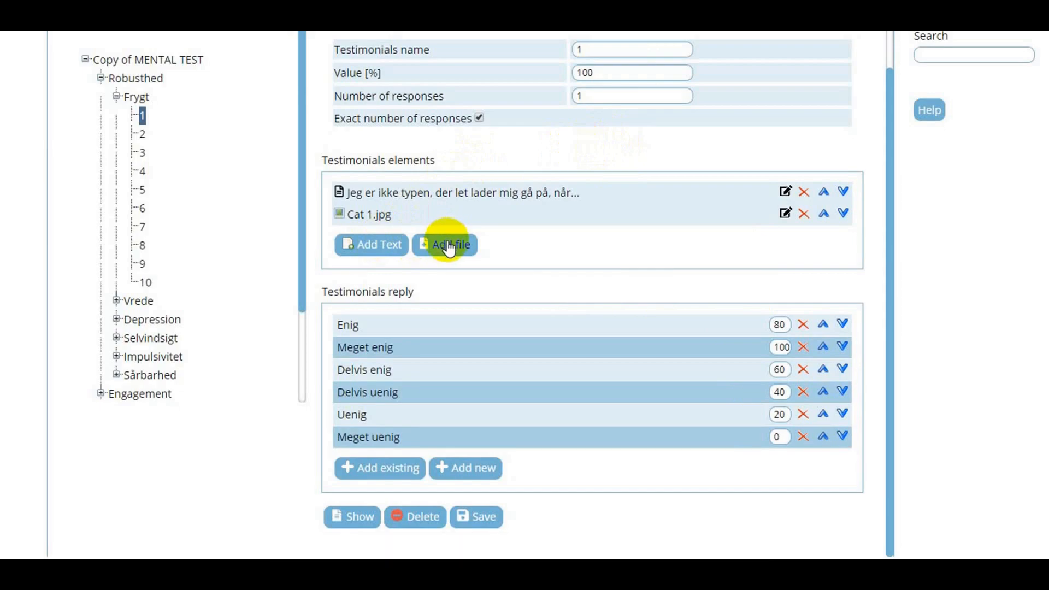
- Add a text element reading "New item" to the testimonials elements of statement 1
left_click(385, 253)
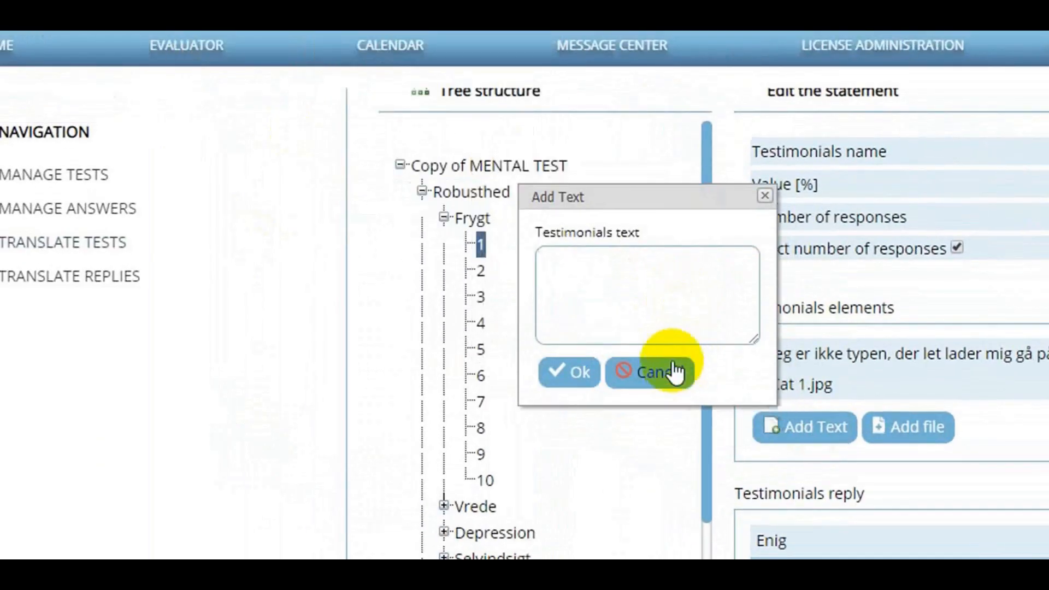
type("New item")
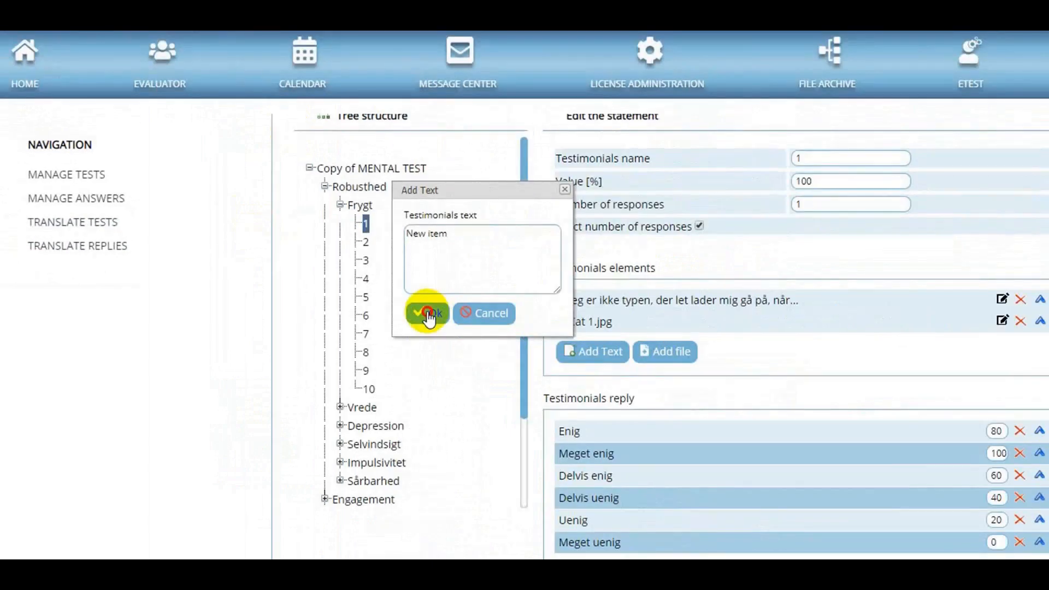
left_click(568, 373)
- Upload the image cat2.jpg from the catImages folder as a file element of statement 1
left_click(491, 316)
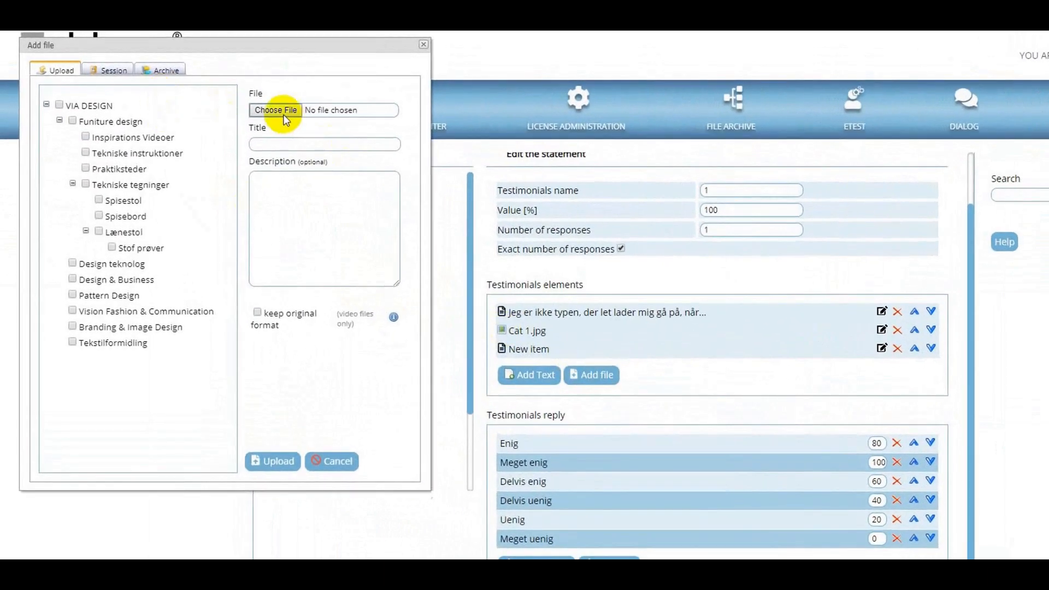
left_click(275, 110)
left_click(504, 235)
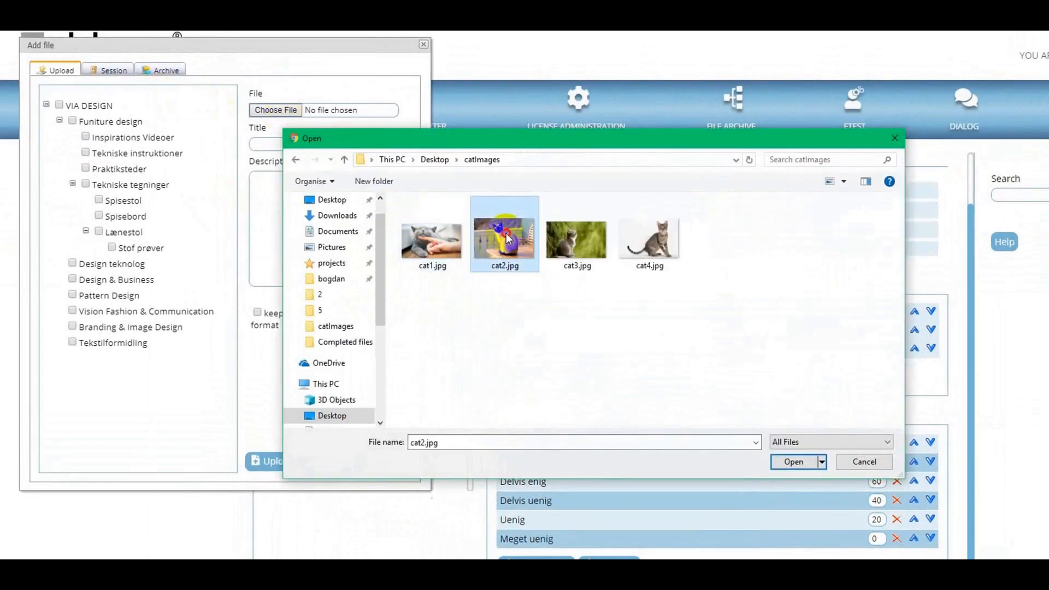
left_click(793, 463)
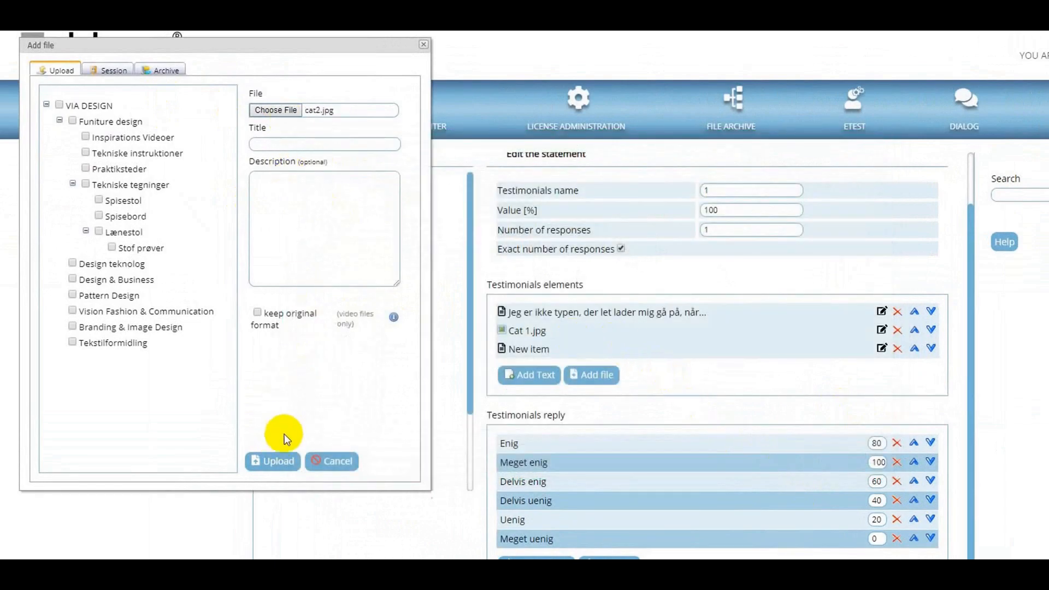
left_click(273, 459)
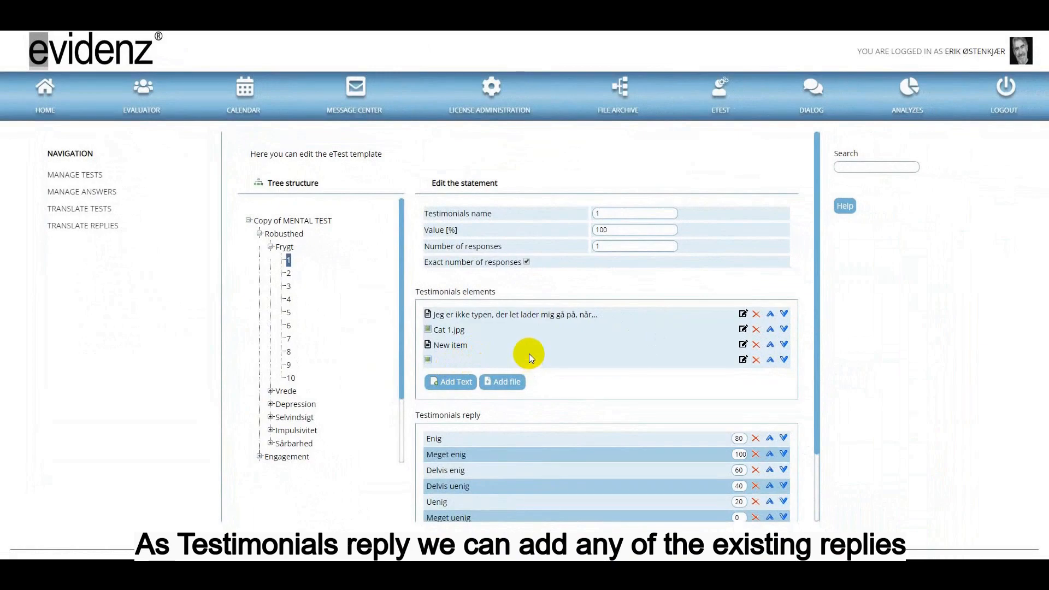
- Add the existing response "PASSER NÆSTEN GODT" to the testimonials replies of statement 1
scroll(513, 401, "down", 3)
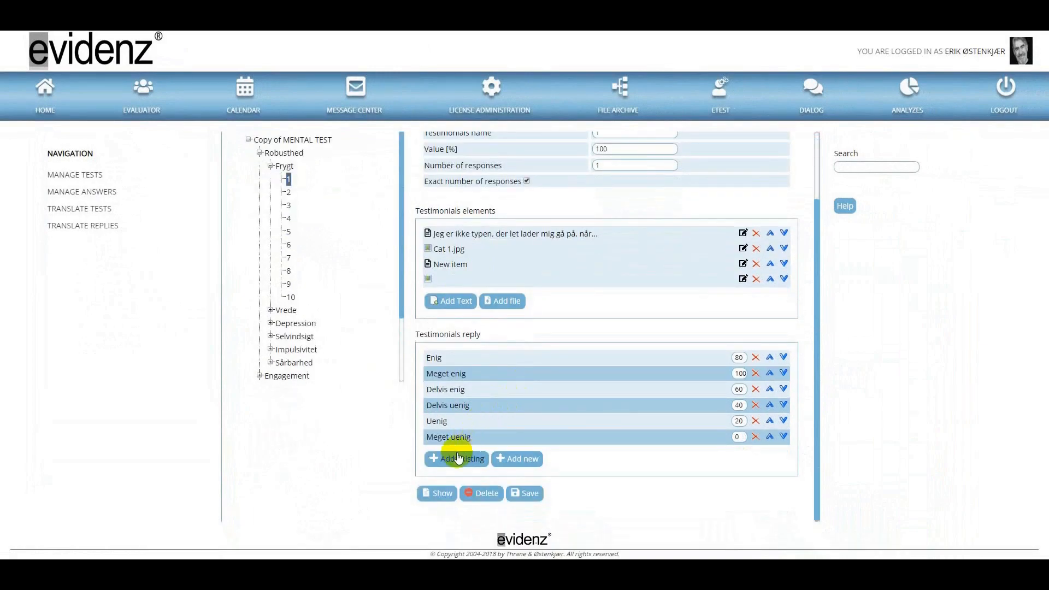
left_click(458, 458)
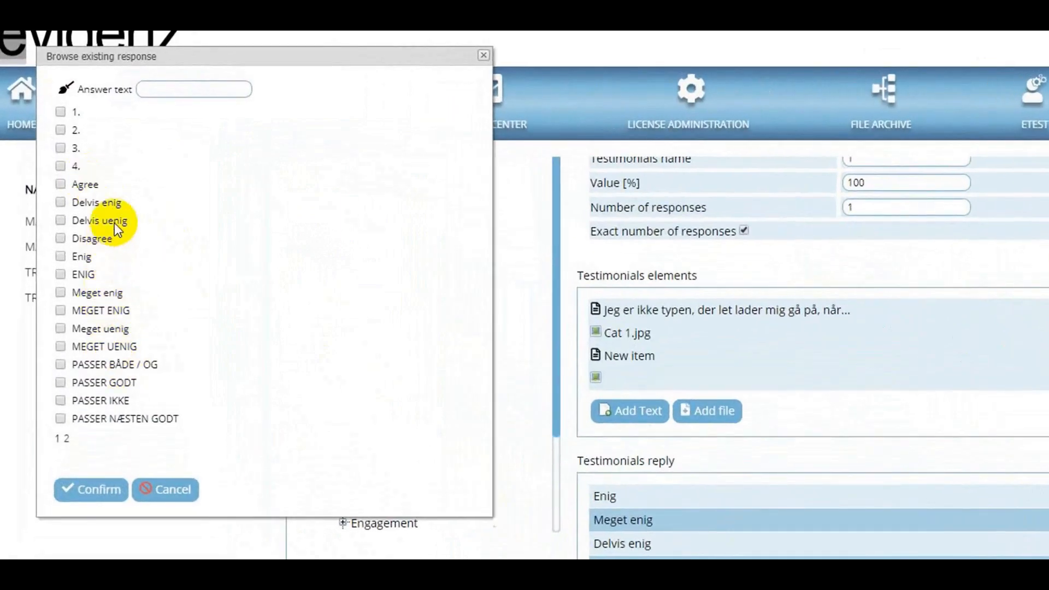
left_click(62, 418)
left_click(101, 490)
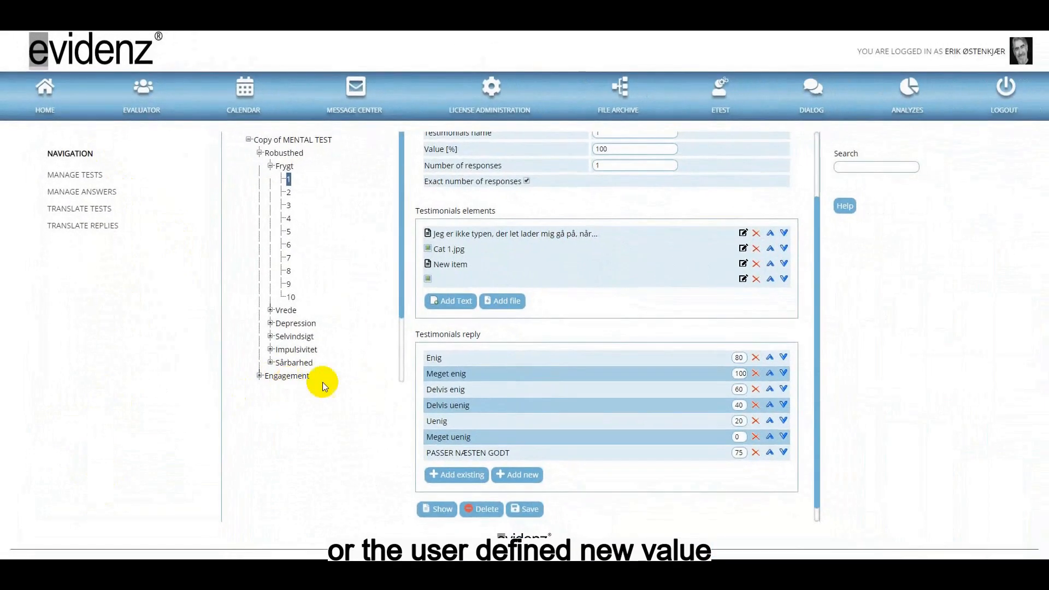
- Create a new response with the text "New replay" for statement 1 and save the statement
scroll(540, 412, "down", 1)
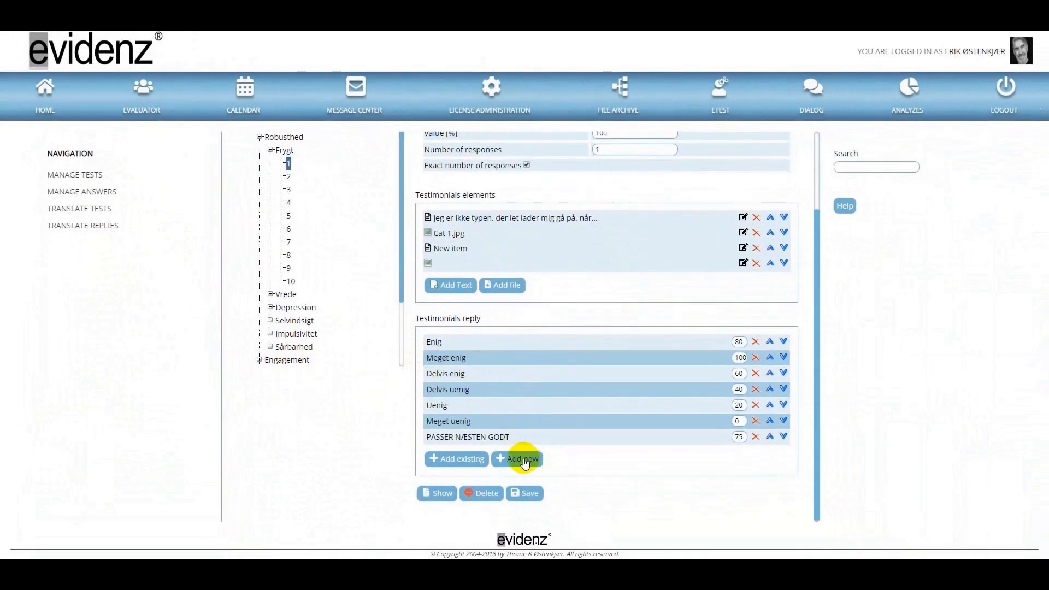
left_click(524, 459)
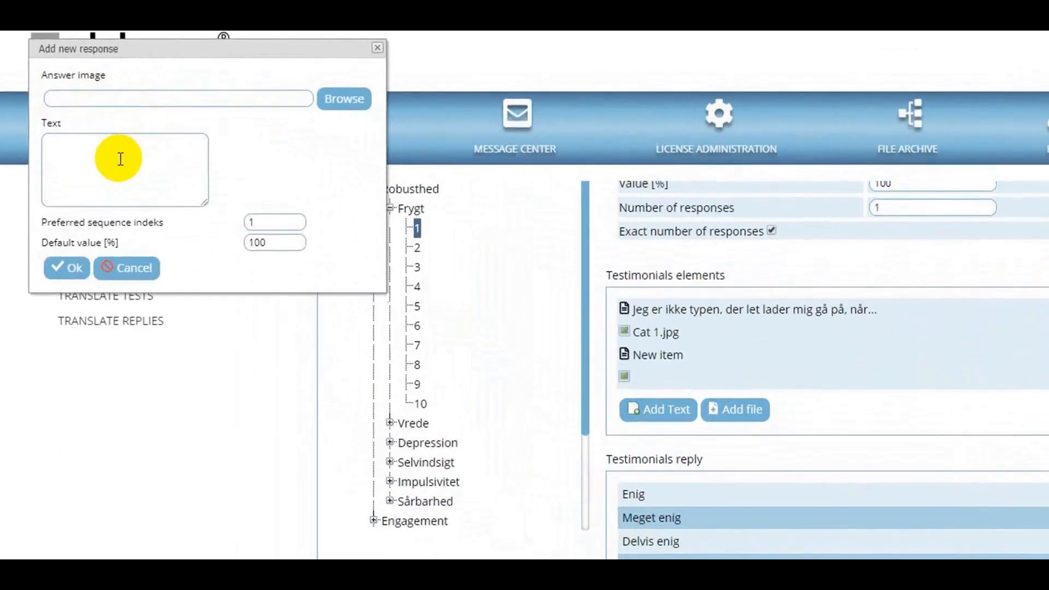
left_click(89, 117)
type("New repl")
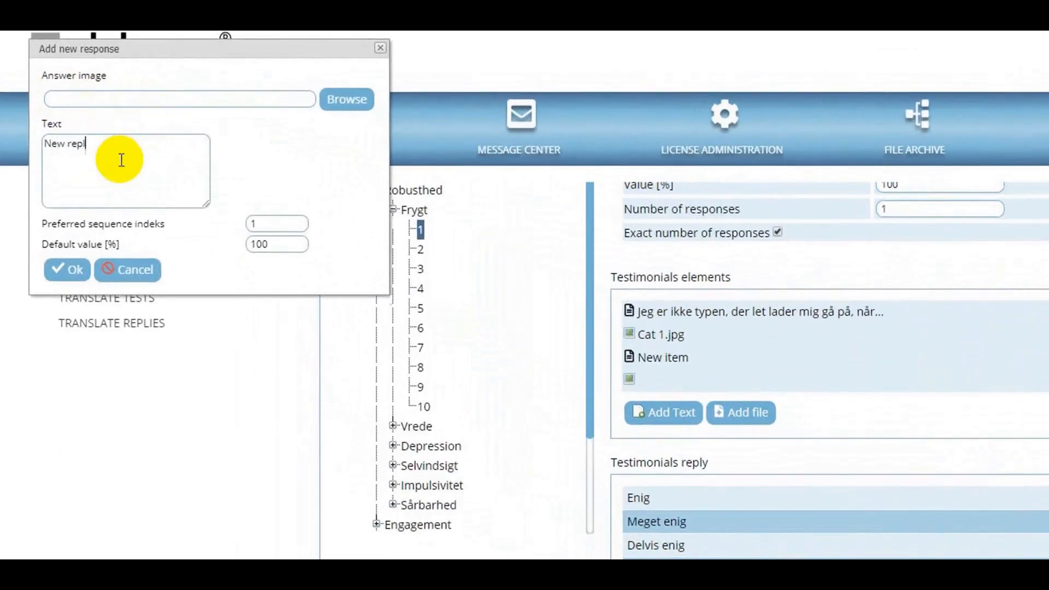
type("ay")
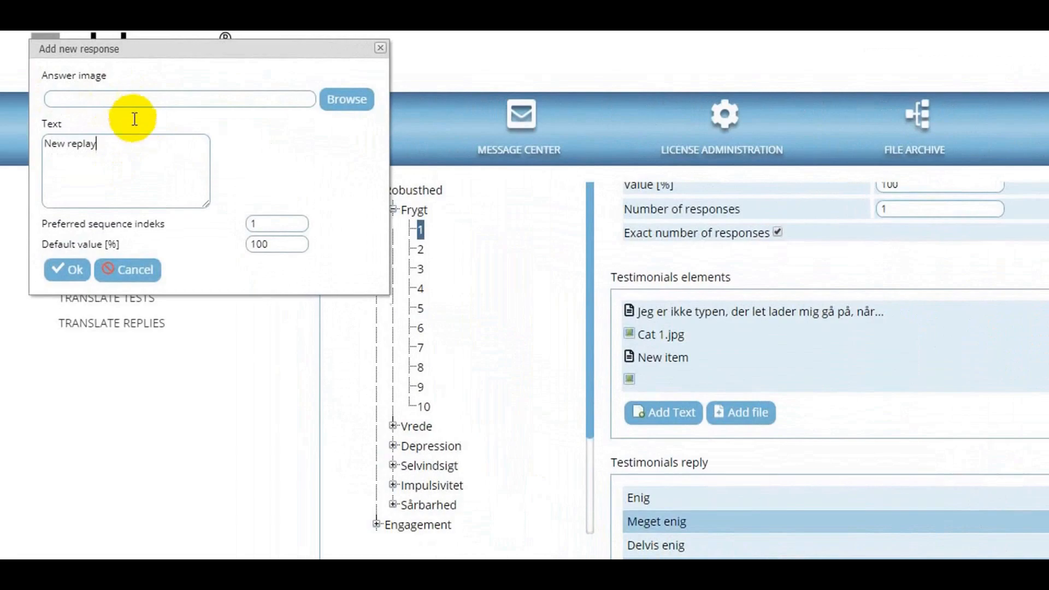
left_click(70, 274)
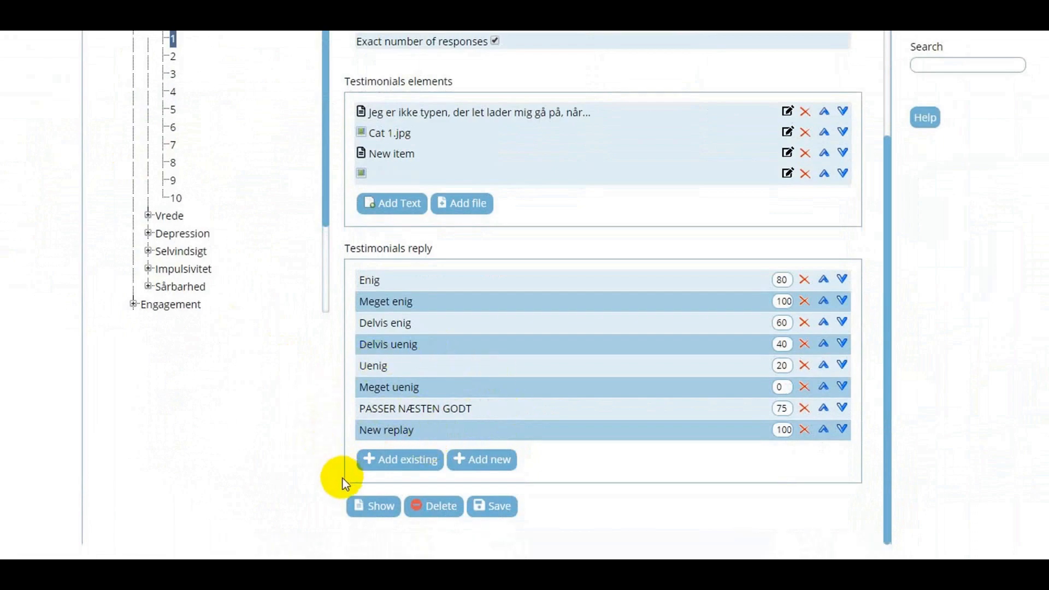
left_click(498, 514)
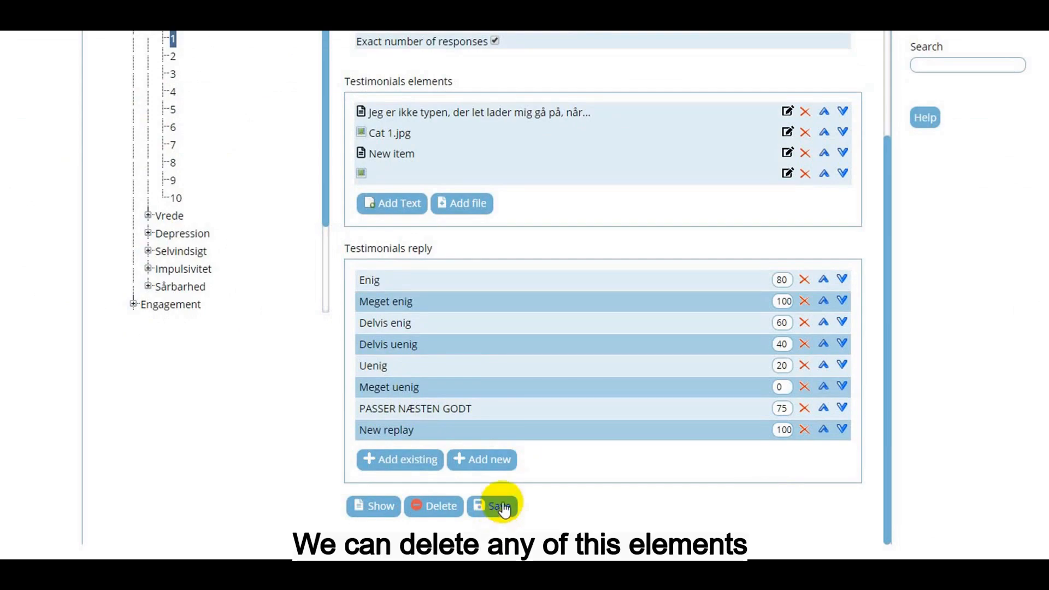
- Delete the "New item" and untitled image elements and the "PASSER NÆSTEN GODT" and "New replay" replies from statement 1, and save it
left_click(805, 155)
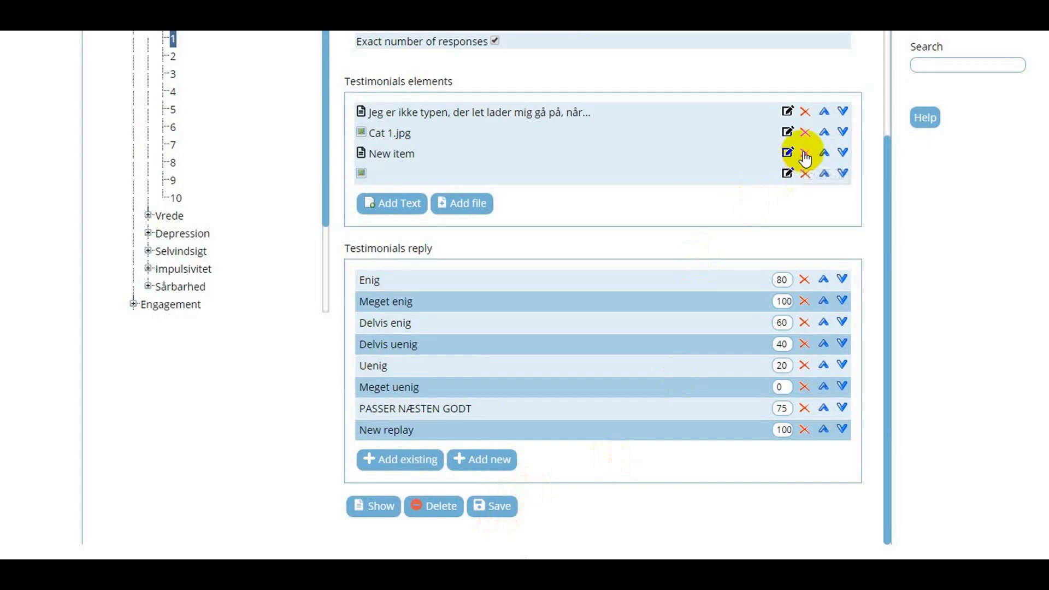
left_click(806, 174)
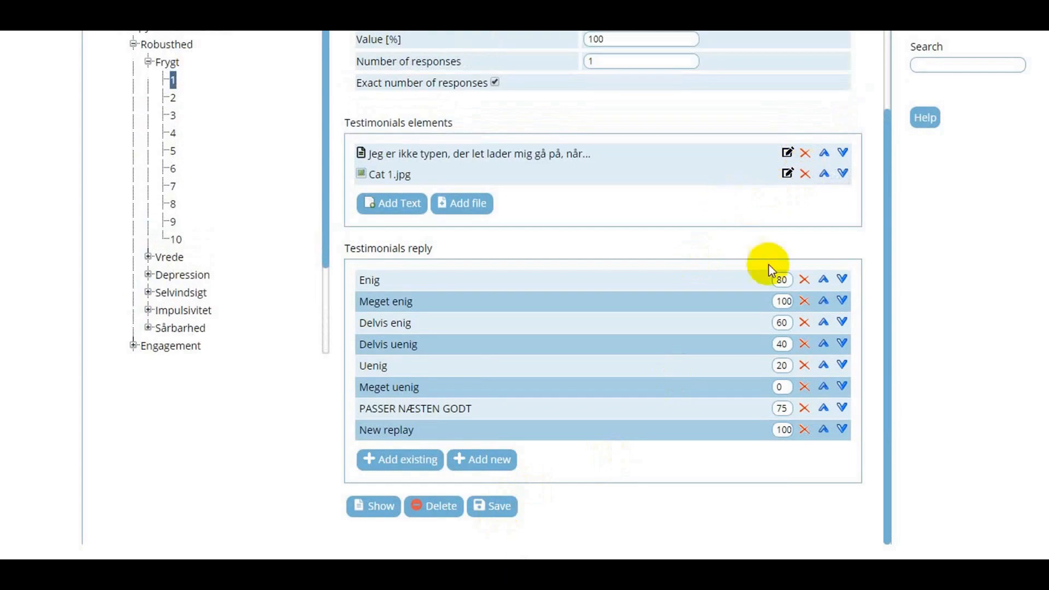
left_click(804, 408)
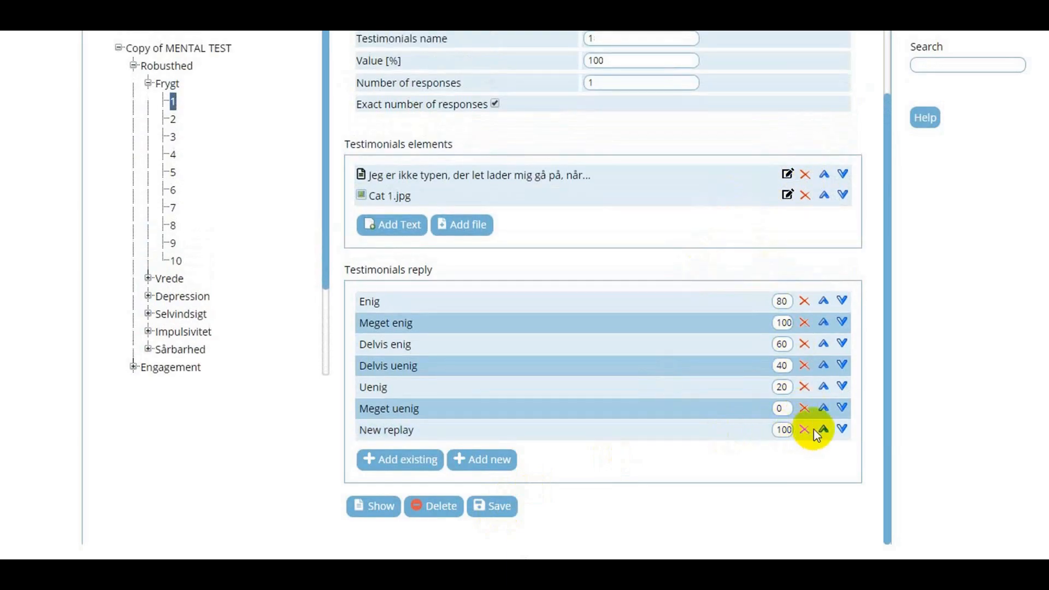
left_click(804, 430)
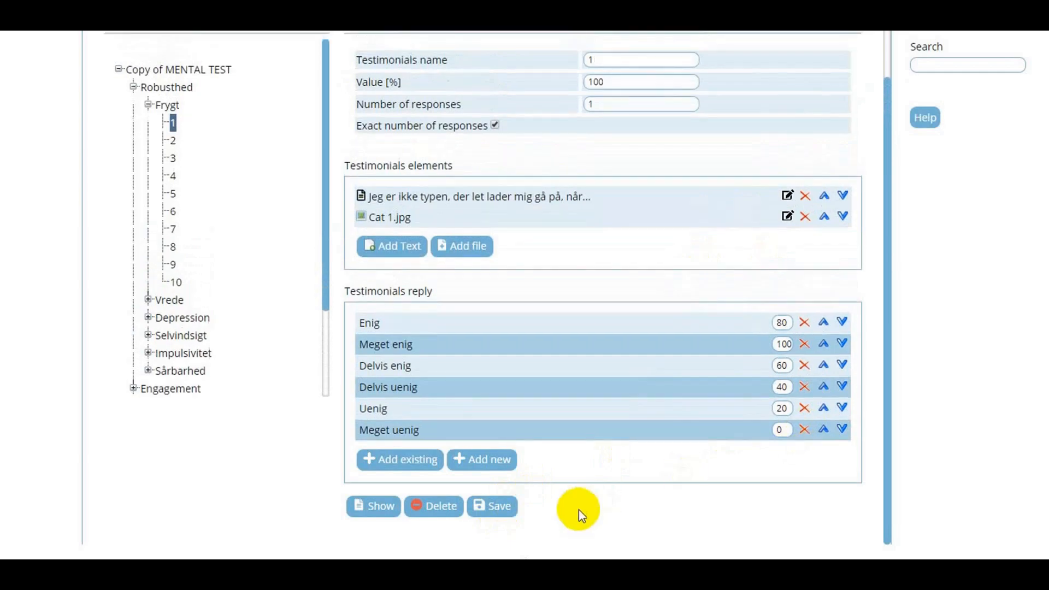
left_click(490, 515)
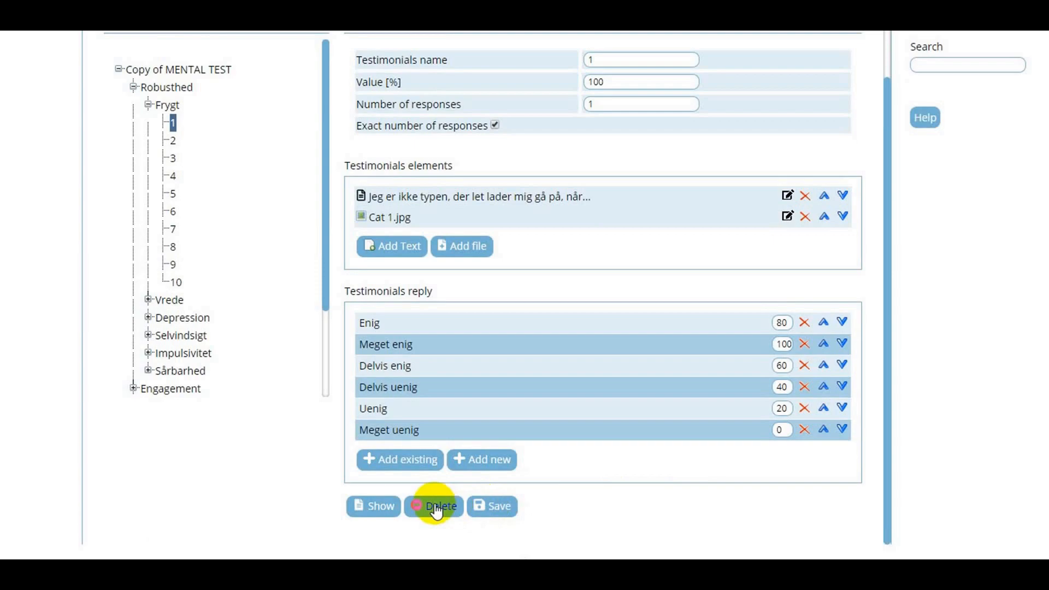
- Preview statement 1 with its elements and replies, and close the preview
left_click(377, 508)
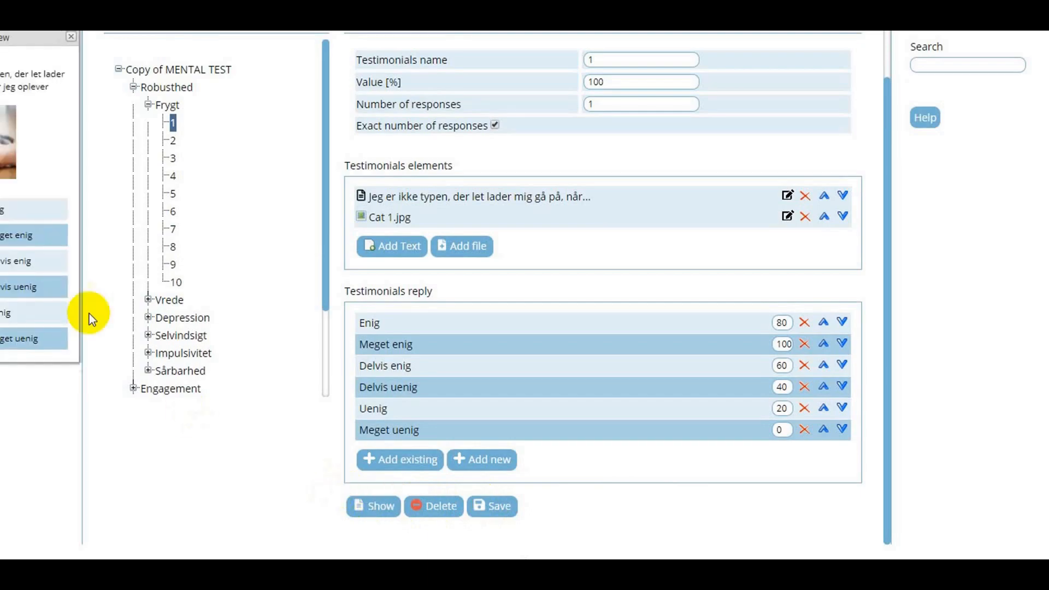
left_click_drag(23, 37, 536, 46)
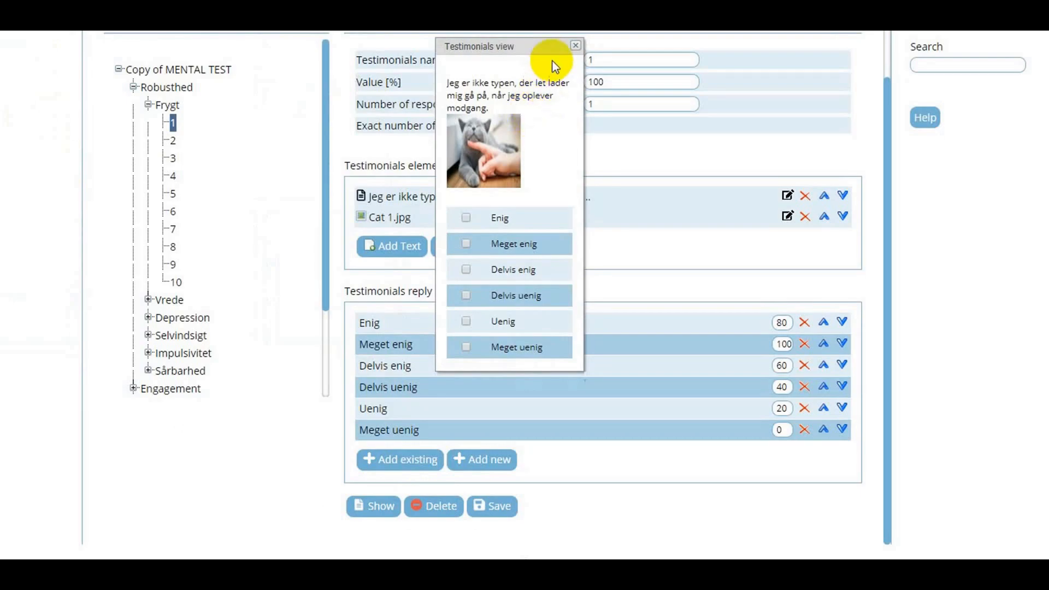
left_click(575, 46)
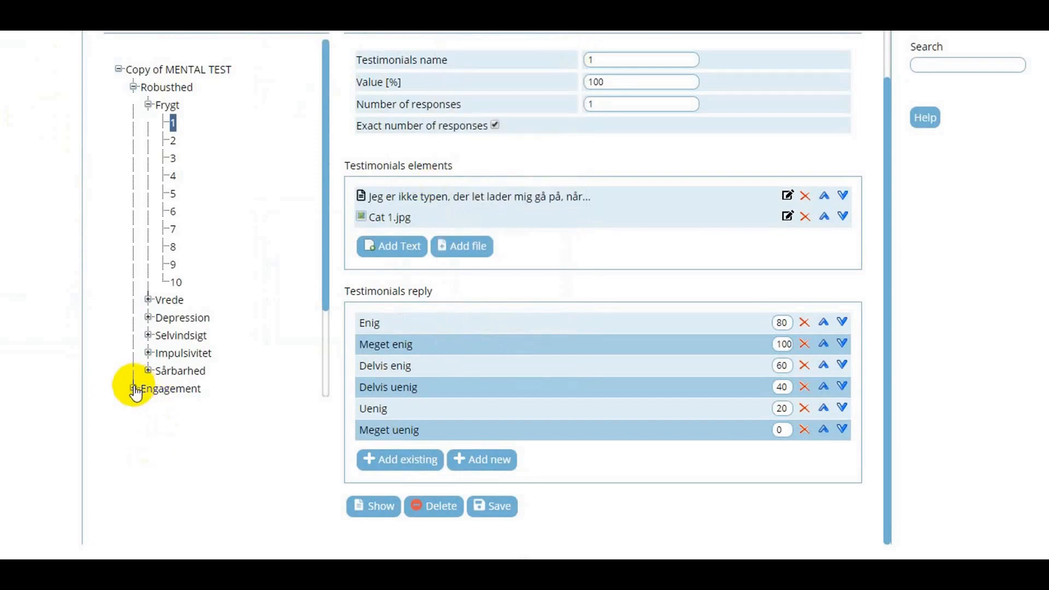
- Add a statement named "Statement 1" to New subcat under Category 1 and save it
scroll(140, 386, "down", 2)
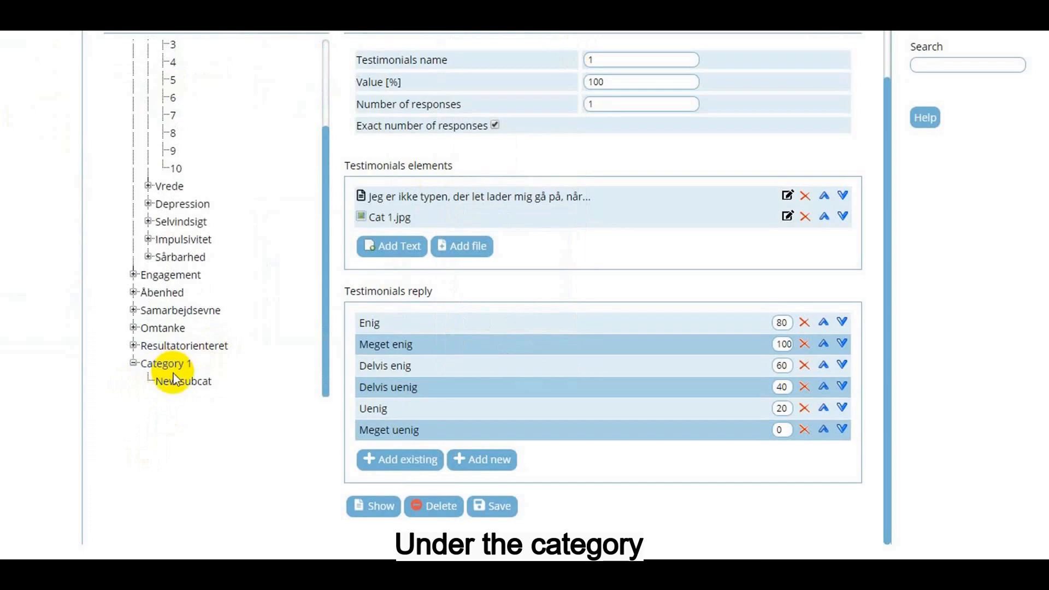
left_click(175, 381)
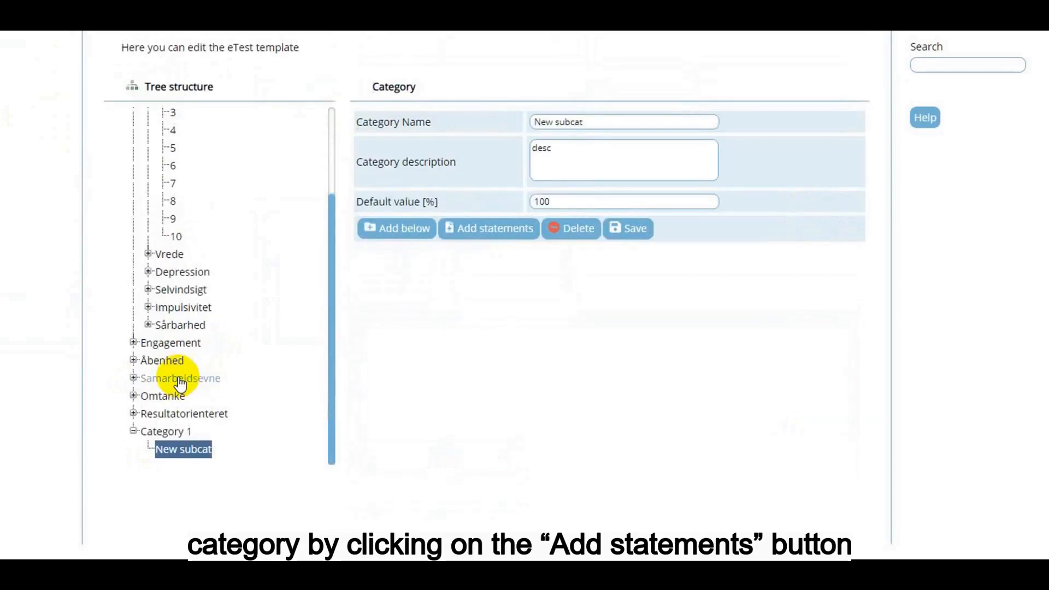
left_click(472, 240)
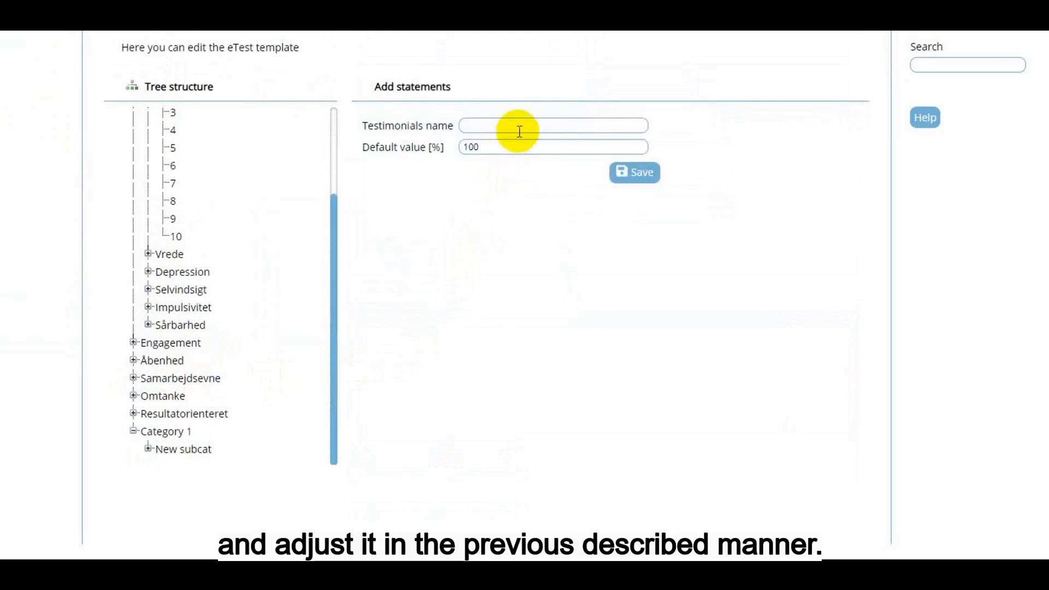
left_click(519, 131)
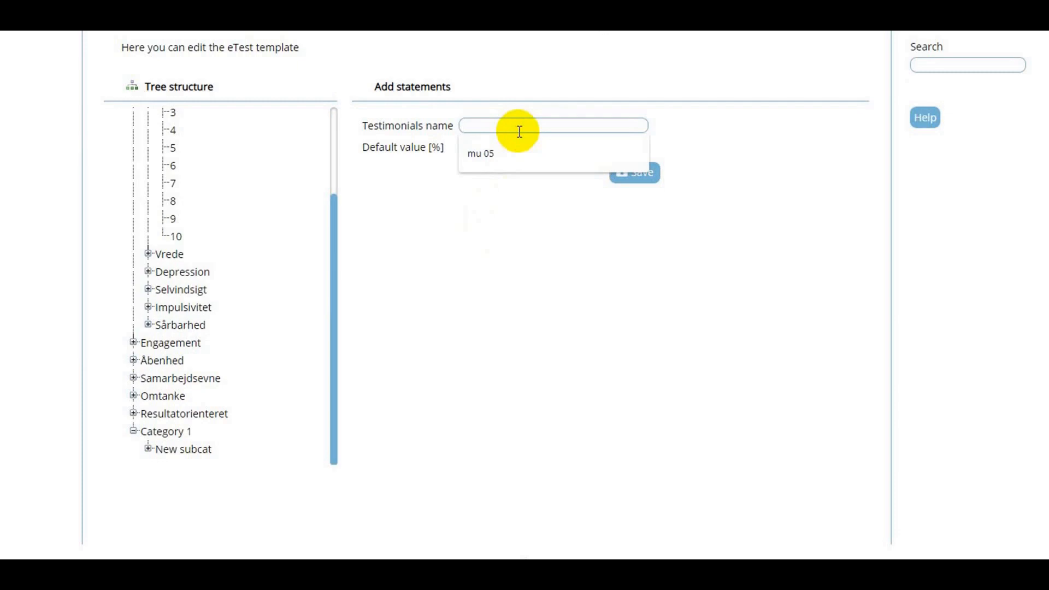
left_click(450, 182)
left_click(501, 125)
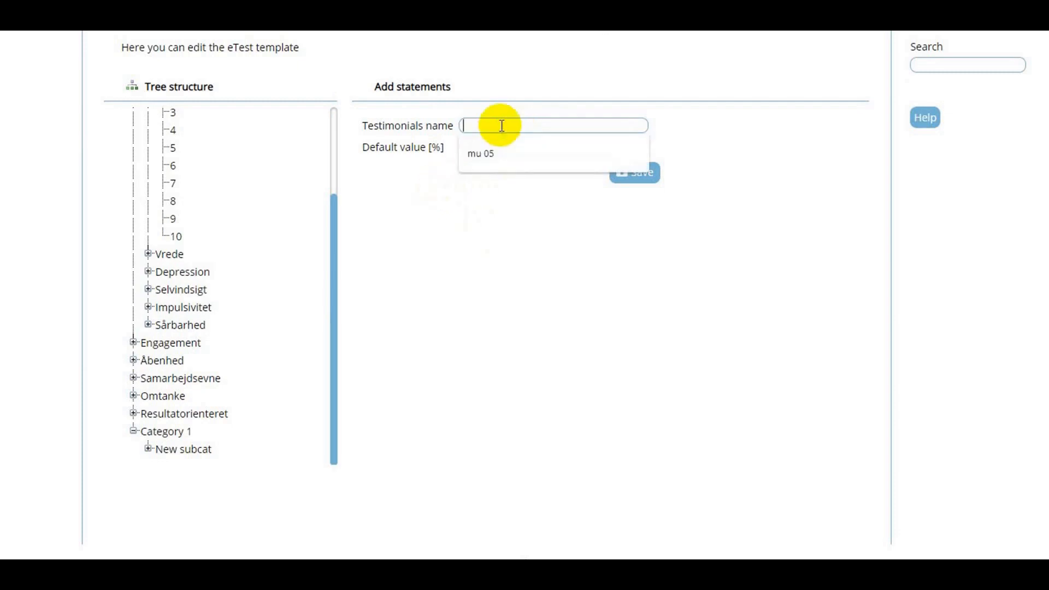
type("Stat")
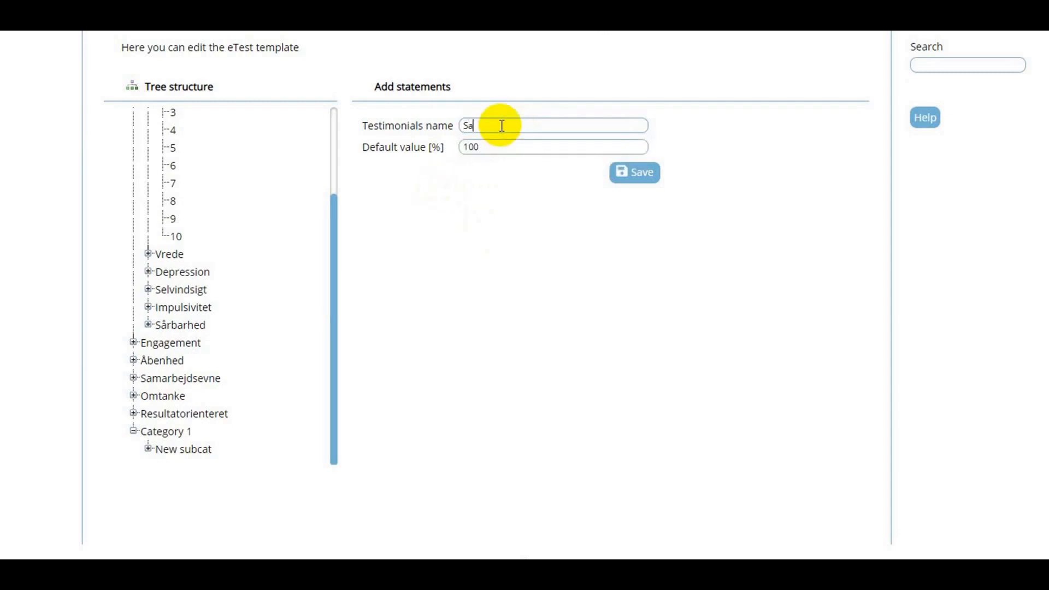
type("ement 1")
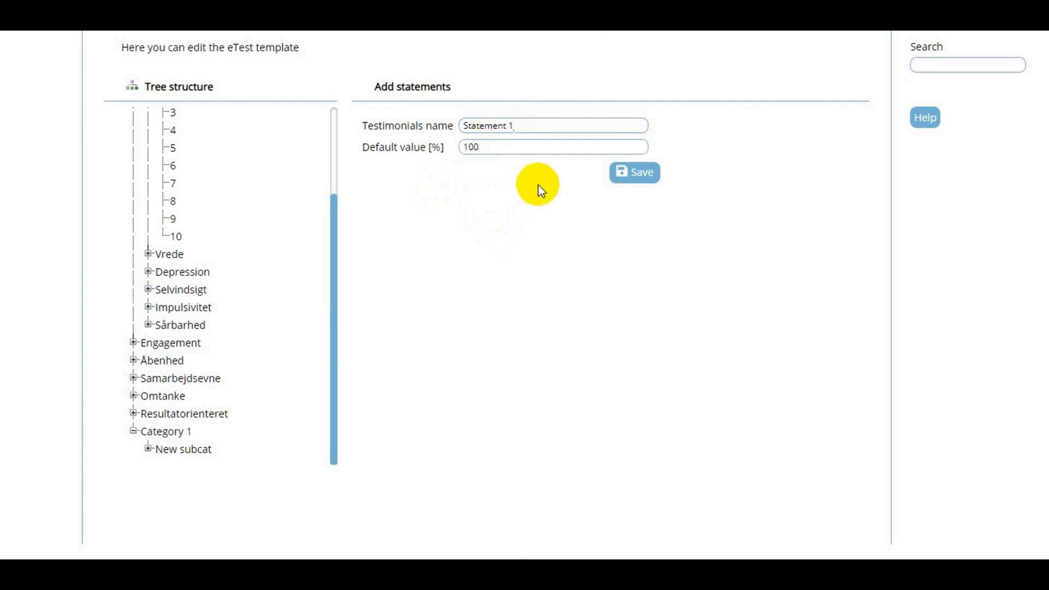
left_click(629, 172)
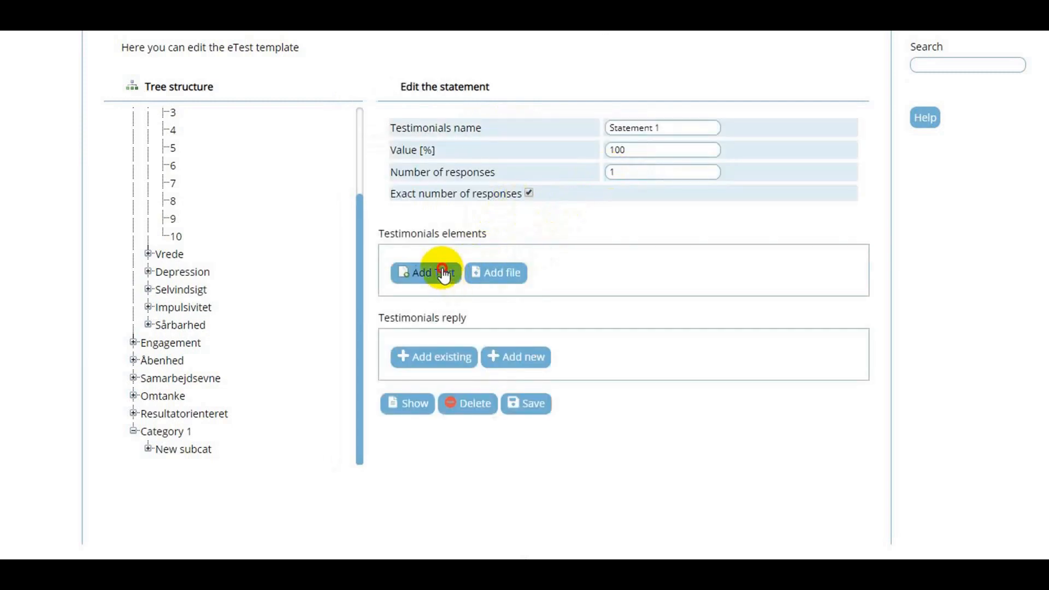
- Add a text element reading "Some text" to the testimonials elements of Statement 1
left_click(440, 273)
type("Some text")
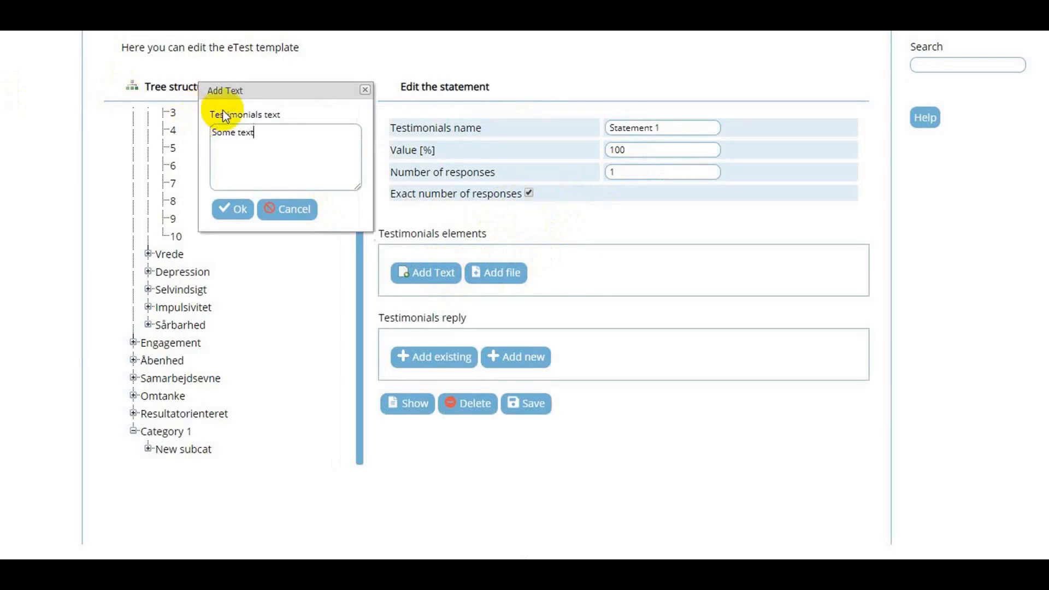
left_click(234, 210)
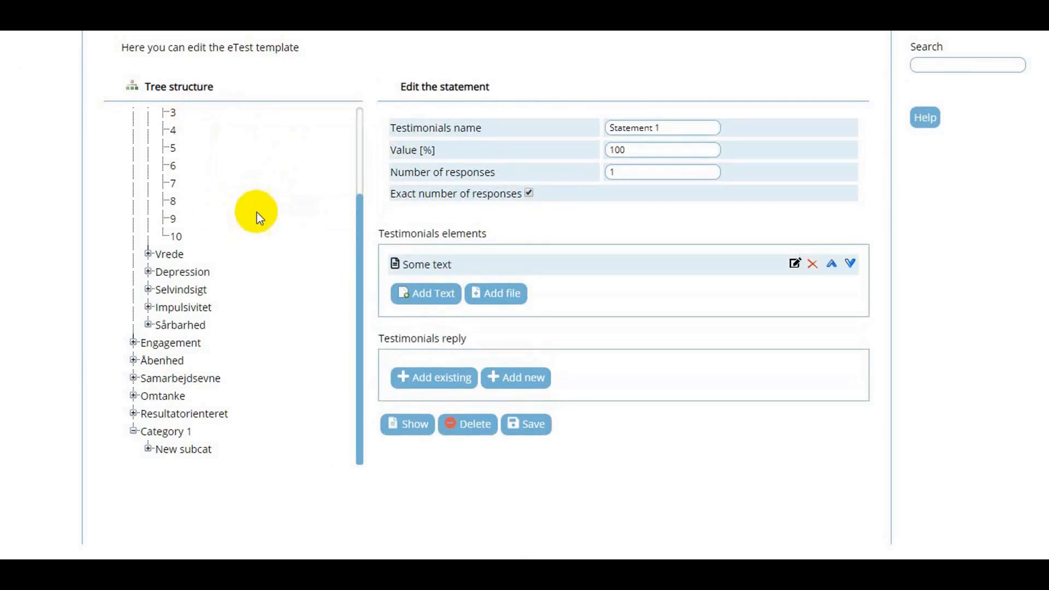
- Add the existing responses Disagree, ENIG, PASSER NÆSTEN GODT and Meget uenig as replies of Statement 1
left_click(437, 385)
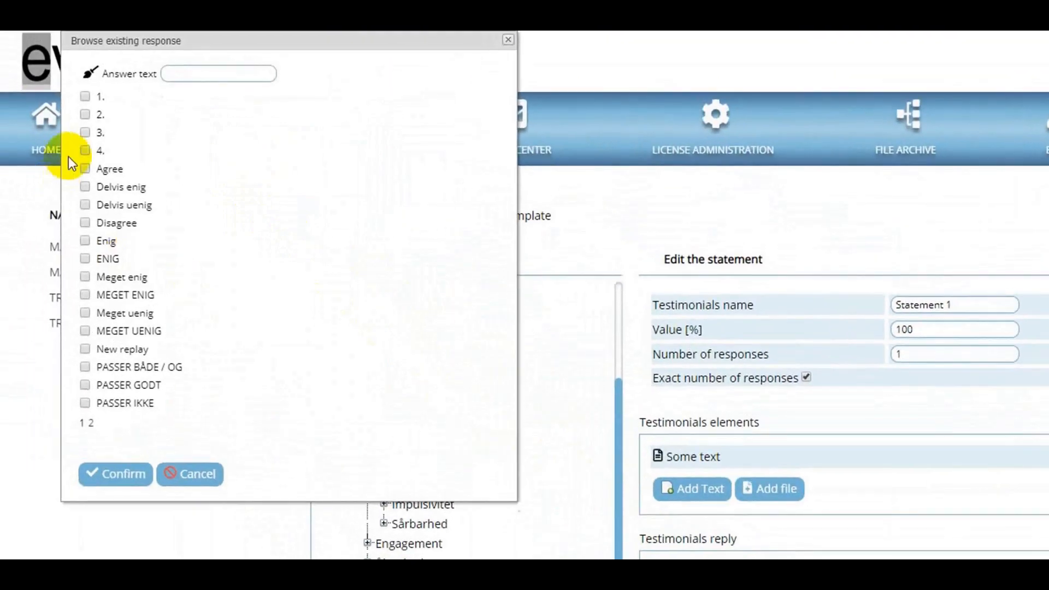
left_click(85, 223)
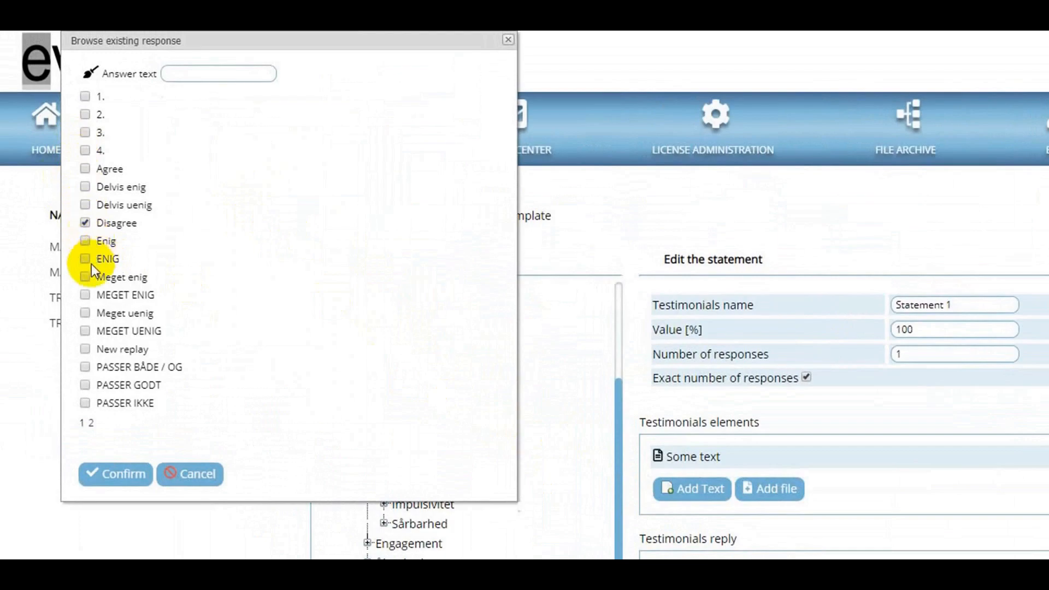
left_click(103, 462)
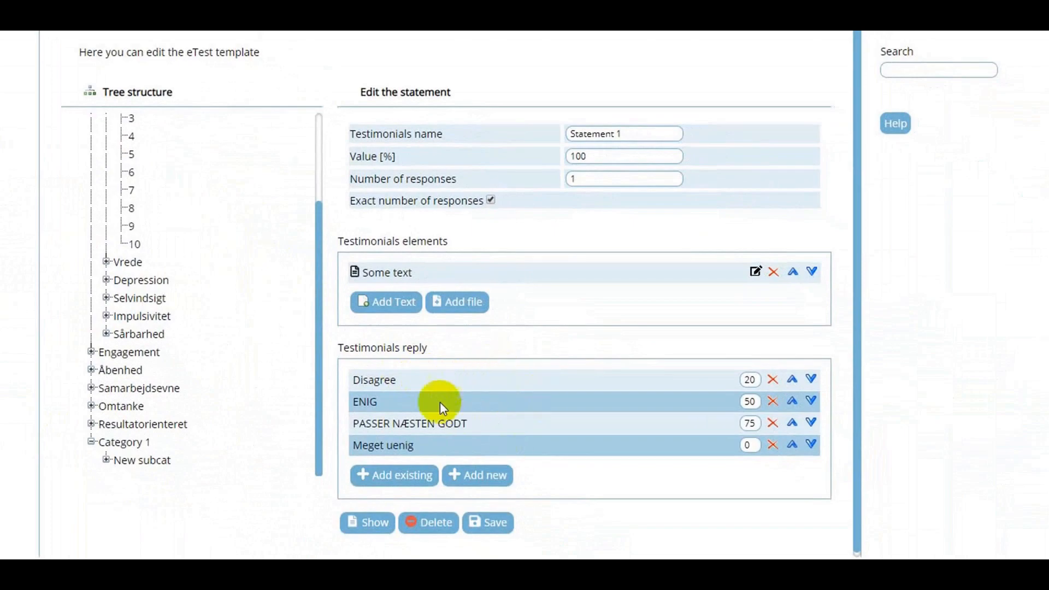
- Expand New subcat in the tree structure and open Category 1 to check its available actions
left_click(106, 459)
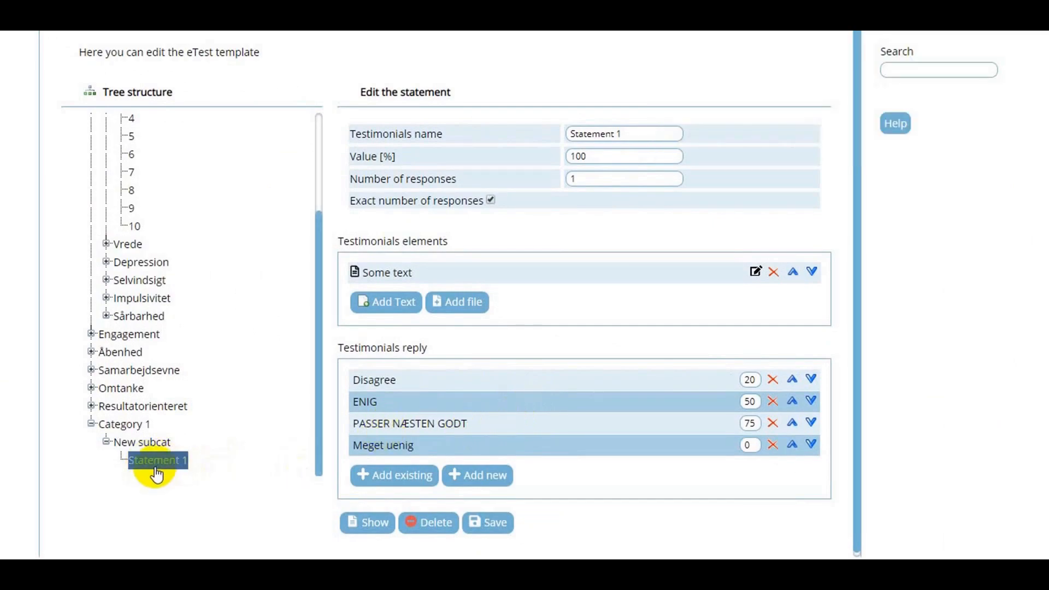
left_click(137, 431)
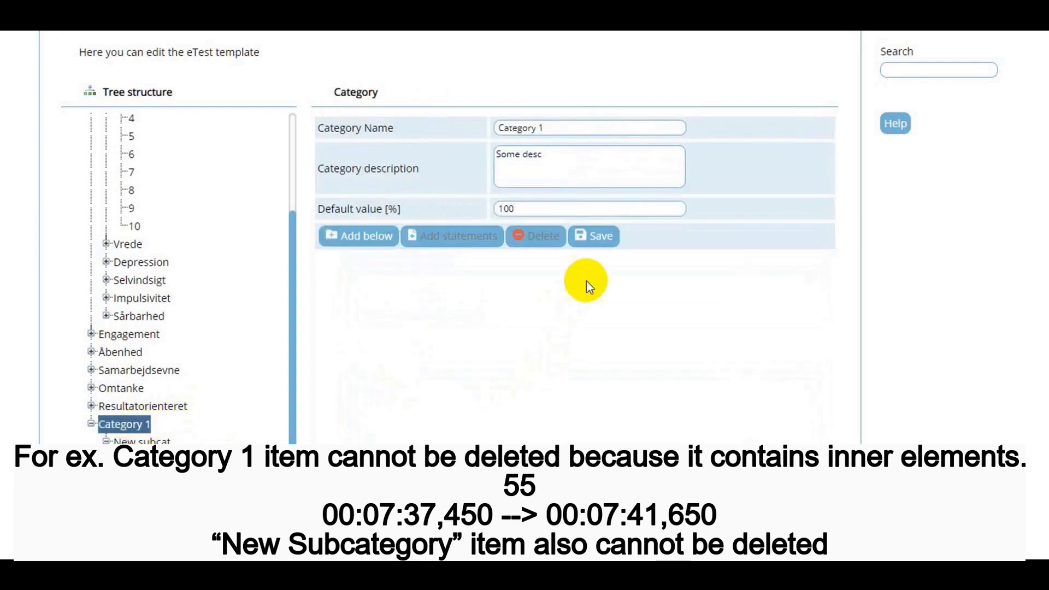
- Delete Statement 1 from New subcat, and delete the emptied New subcat under Category 1
left_click(540, 236)
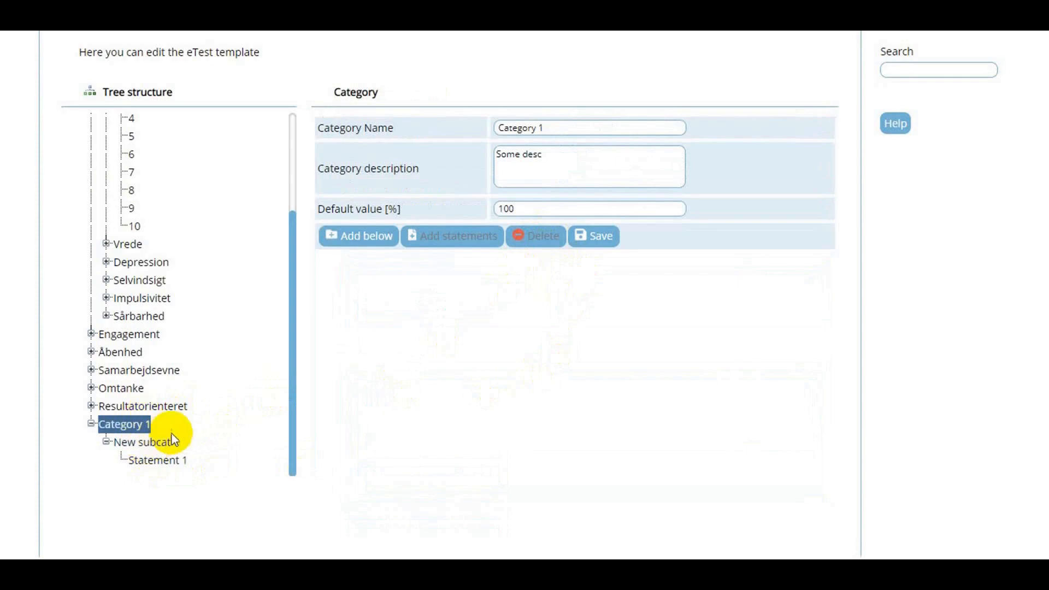
left_click(143, 442)
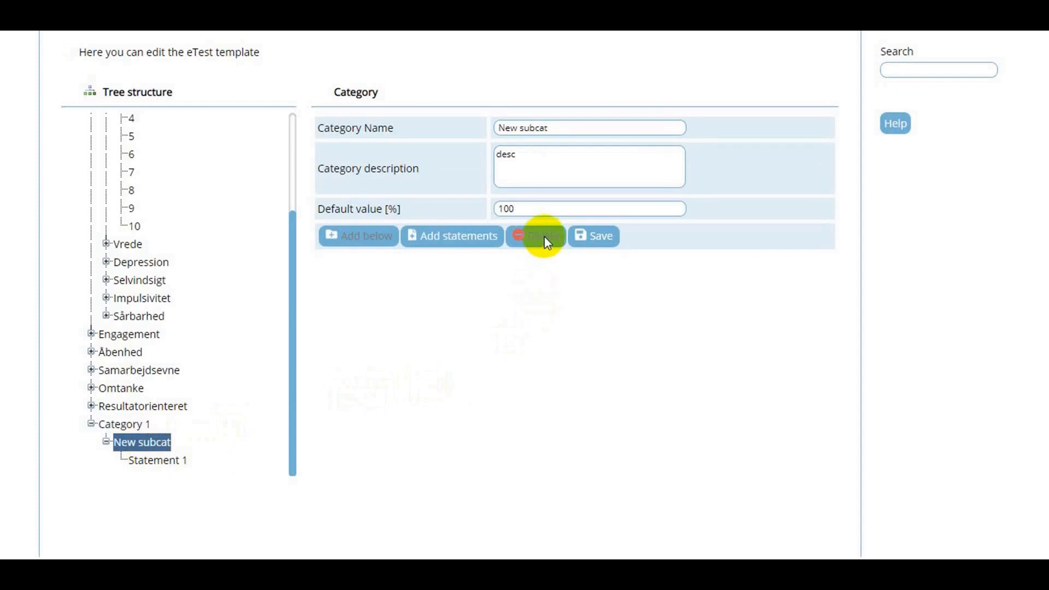
left_click(140, 463)
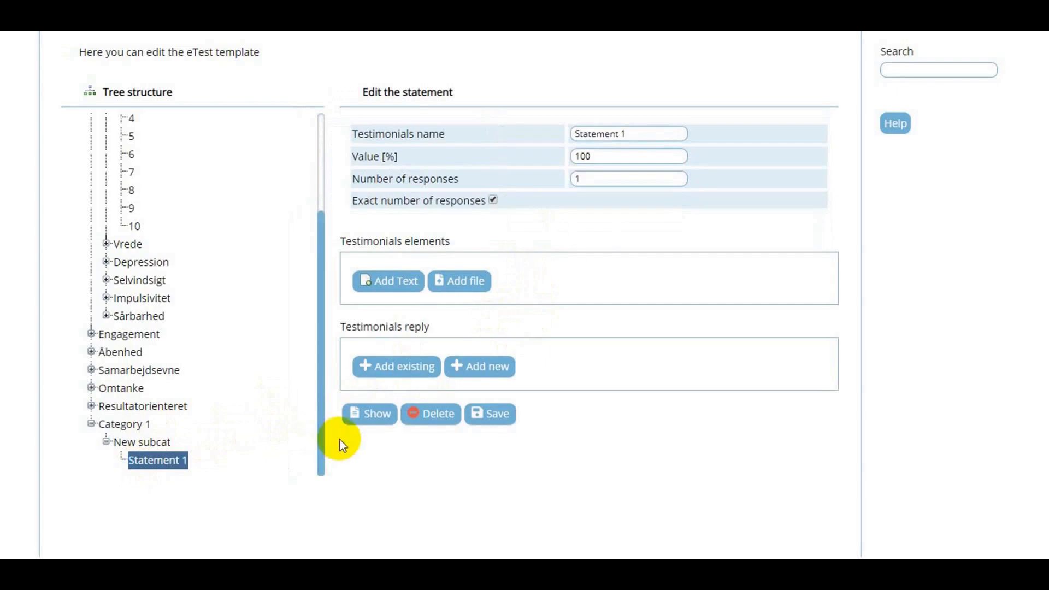
left_click(430, 428)
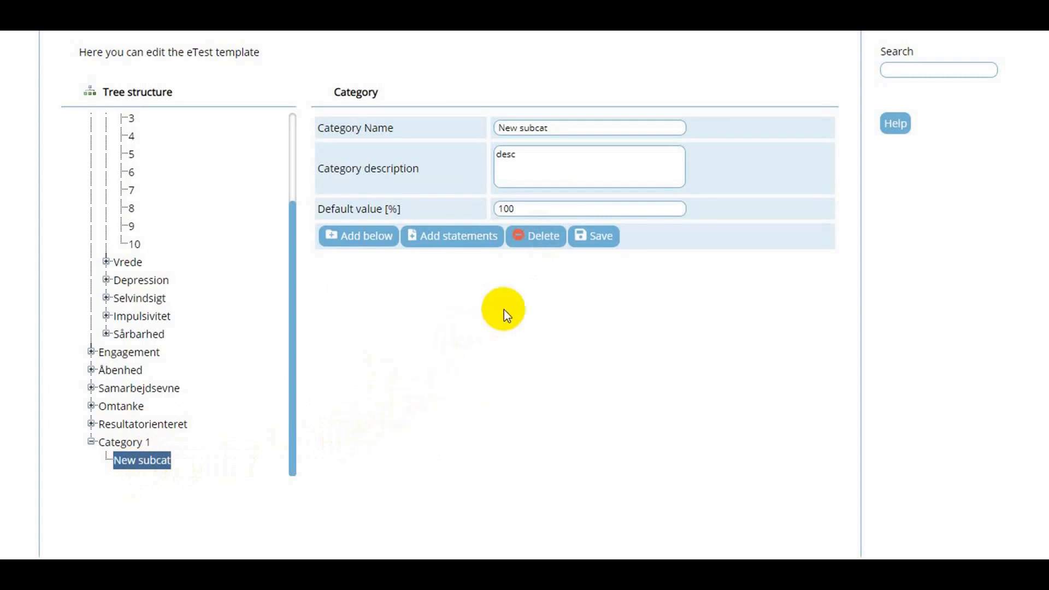
left_click(534, 236)
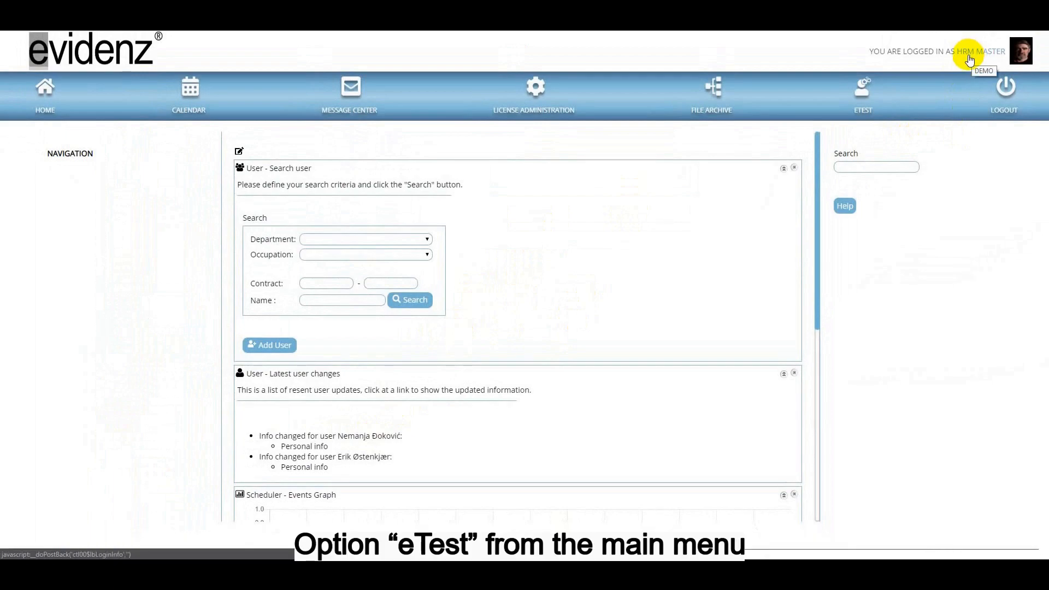
- Open the eTest module's test management list to view all active tests for the license
left_click(869, 96)
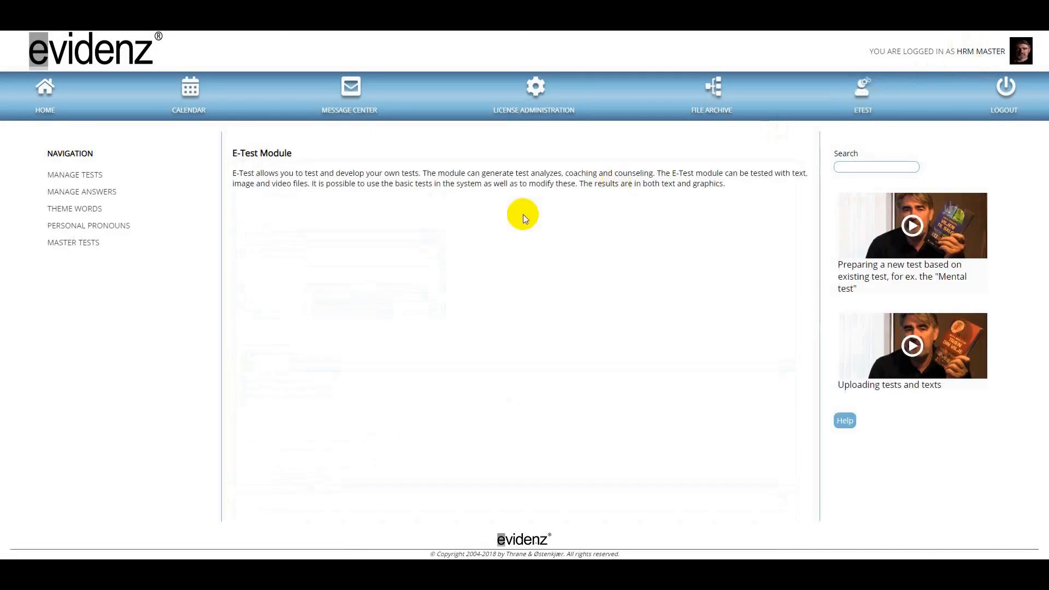
left_click(92, 178)
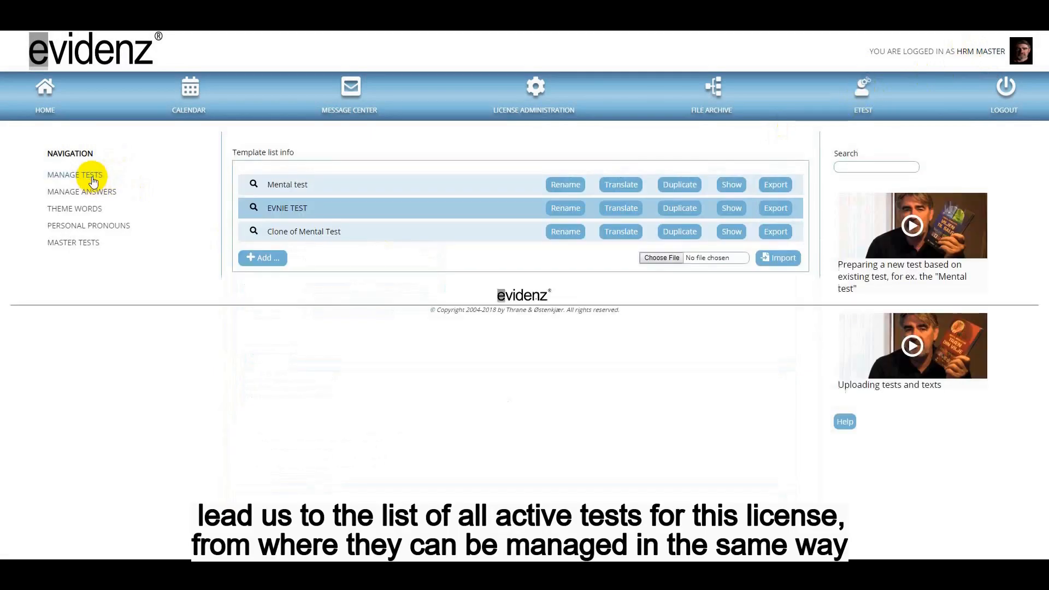